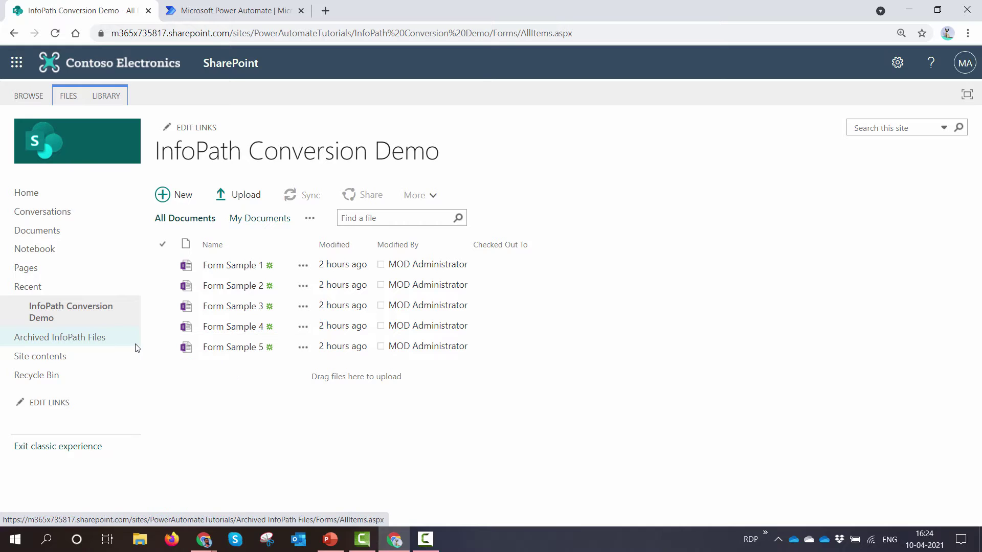
- In Power Automate, create an instant cloud flow that uses the Manually trigger a flow trigger
{"action": "left_click", "coordinate": [259, 11]}
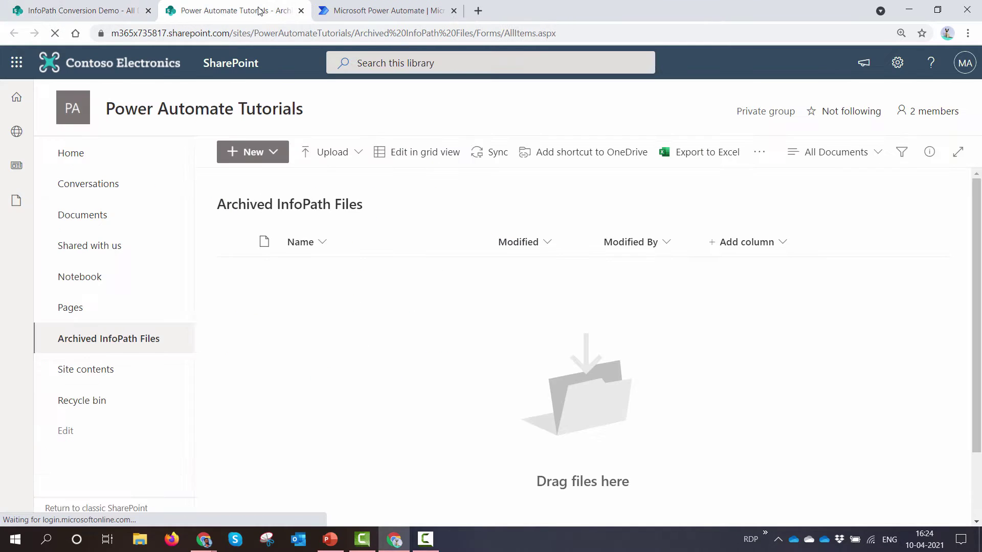
{"action": "left_click", "coordinate": [375, 10]}
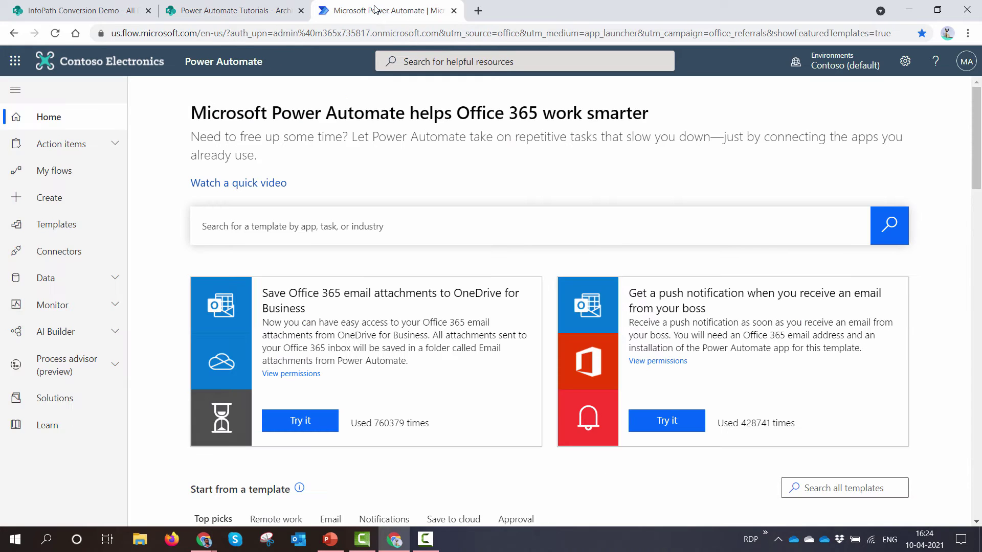
{"action": "left_click", "coordinate": [83, 212]}
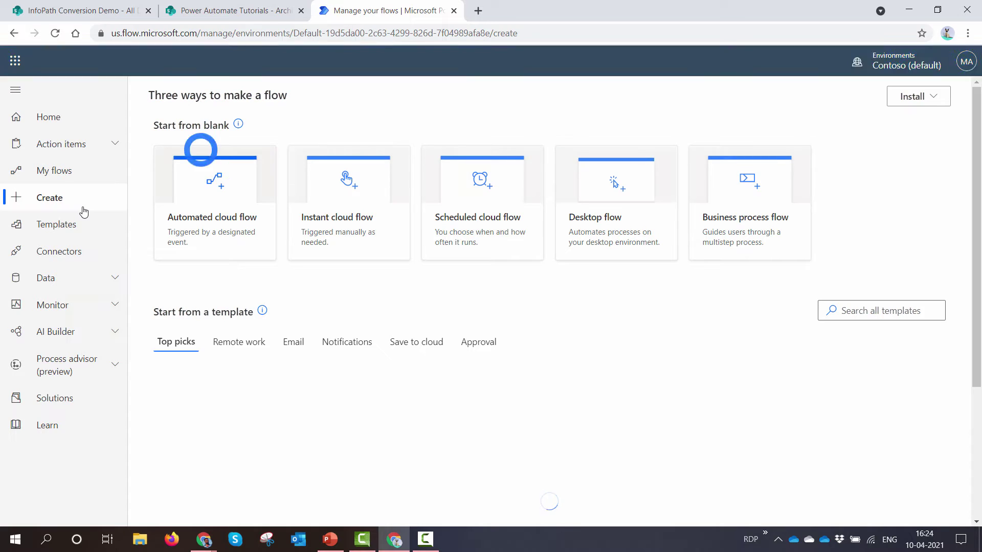
{"action": "left_click", "coordinate": [334, 216]}
{"action": "left_click", "coordinate": [586, 237]}
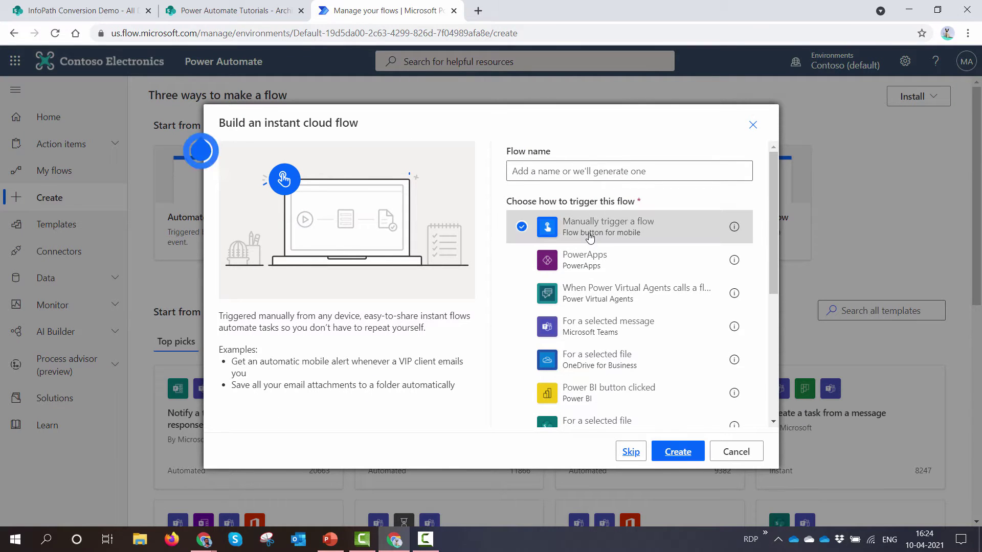
{"action": "left_click", "coordinate": [679, 453]}
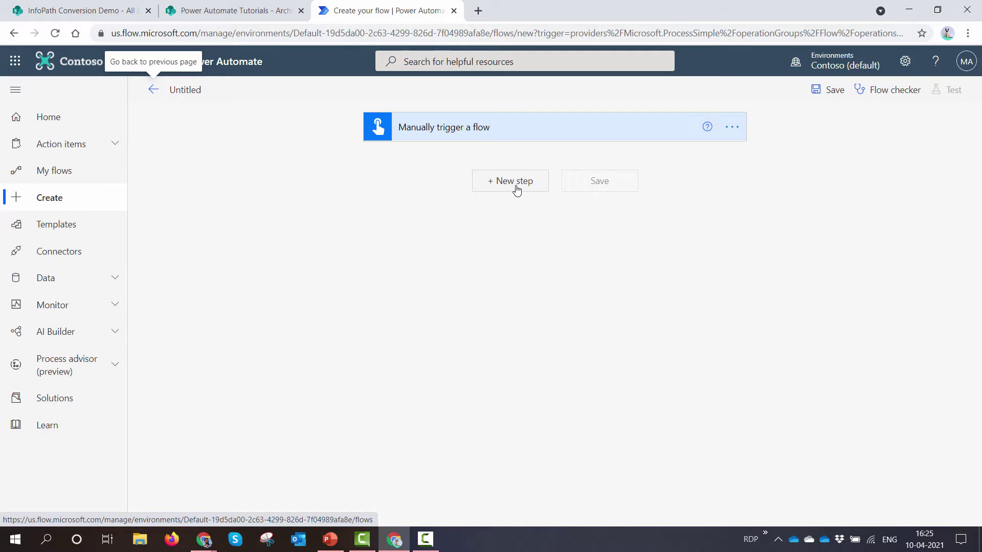
- Add the SharePoint action Get file content using path as a new step below the manual trigger
{"action": "left_click", "coordinate": [66, 10]}
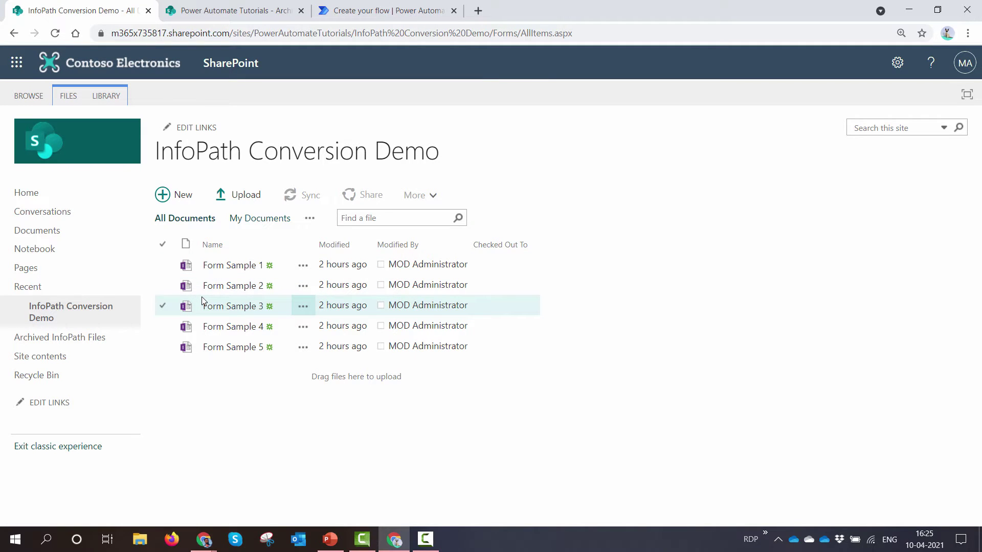
{"action": "left_click", "coordinate": [381, 19]}
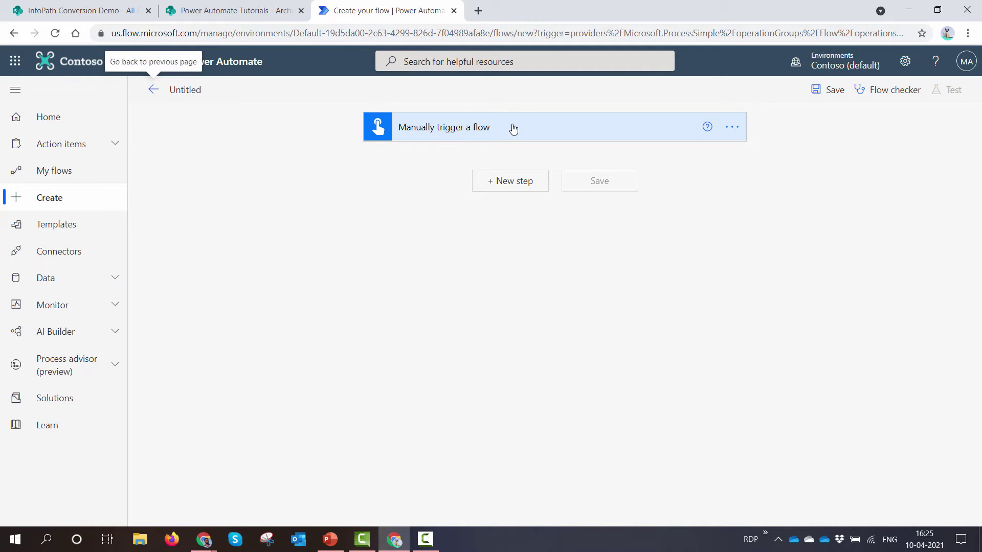
{"action": "left_click", "coordinate": [520, 188]}
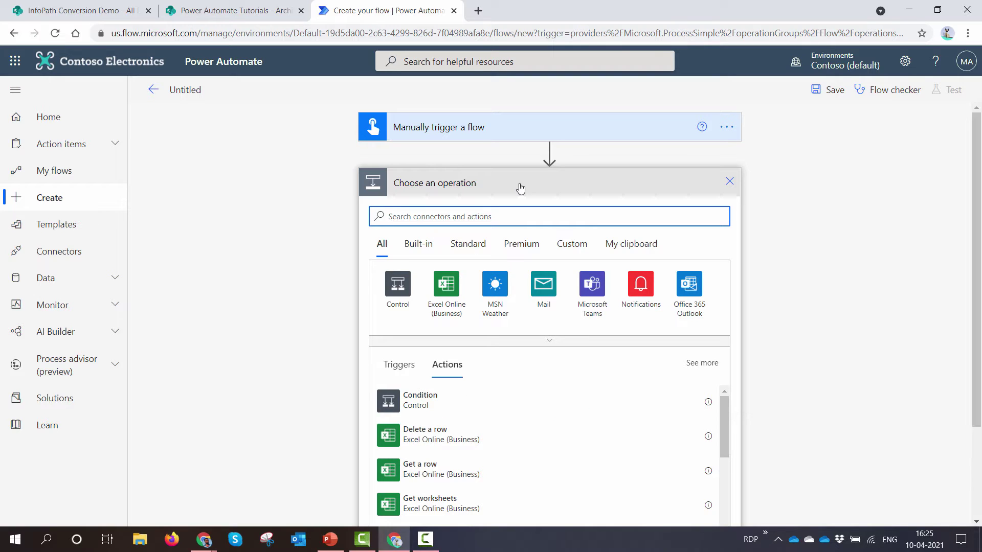
{"action": "type", "text": "SharePoint"}
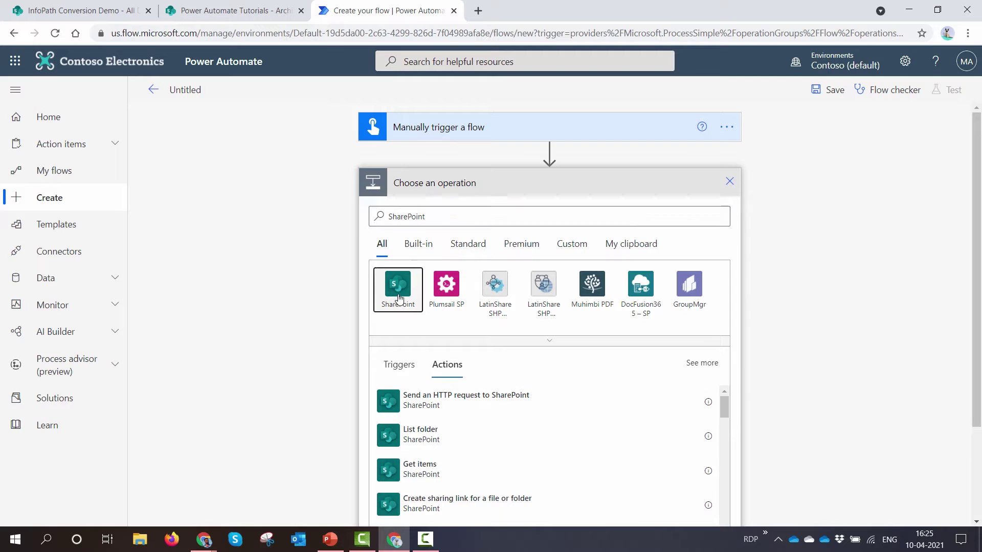
{"action": "left_click", "coordinate": [397, 287]}
{"action": "left_click", "coordinate": [76, 10]}
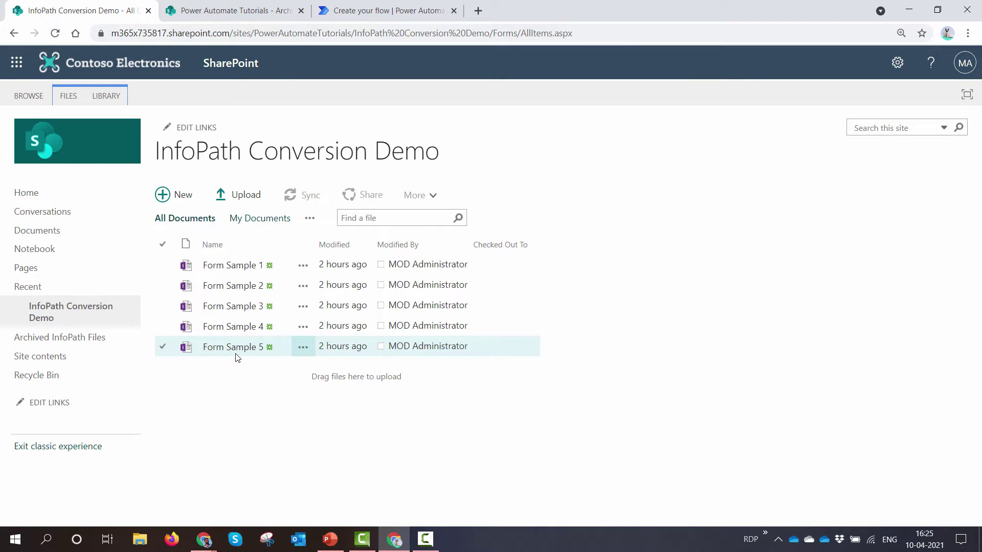
{"action": "left_click", "coordinate": [395, 12]}
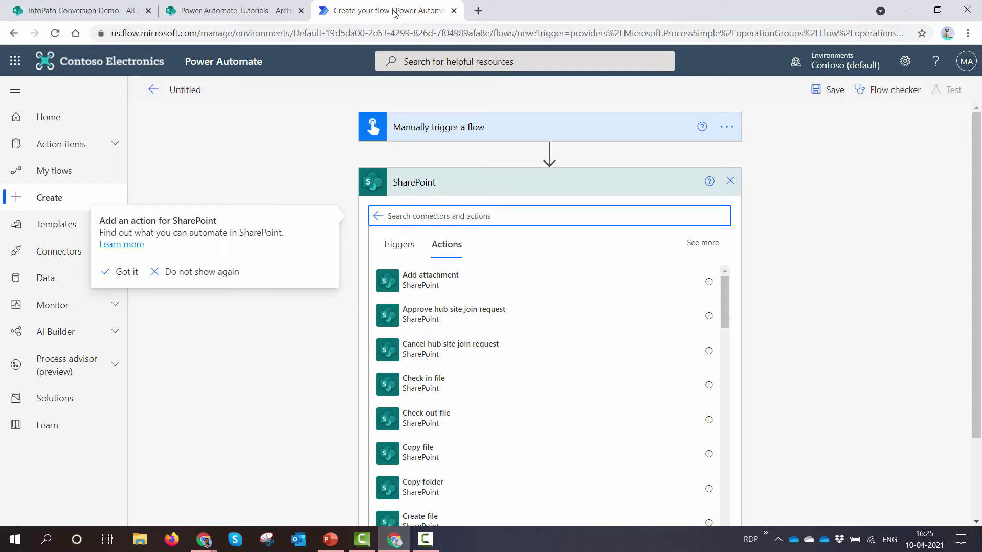
{"action": "type", "text": "Get"}
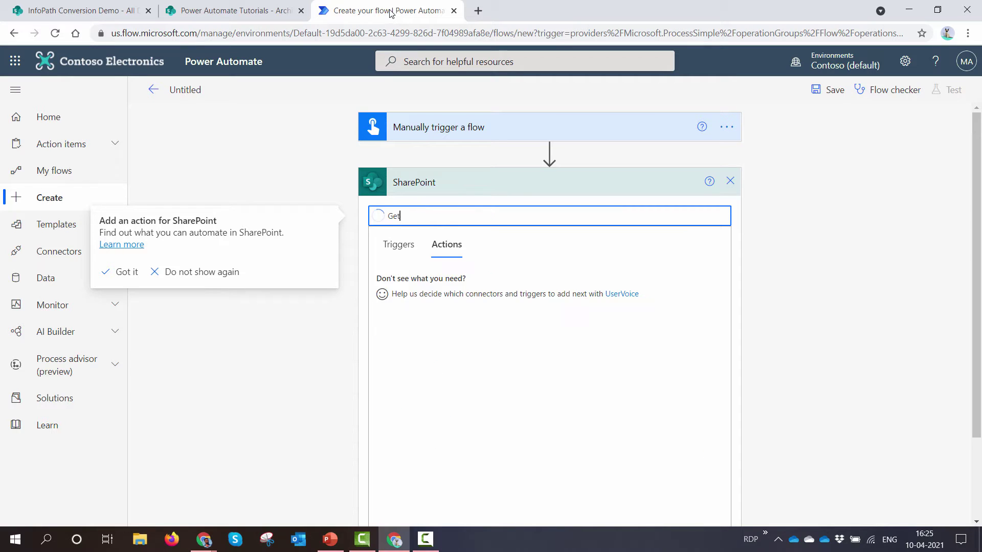
{"action": "type", "text": " file content"}
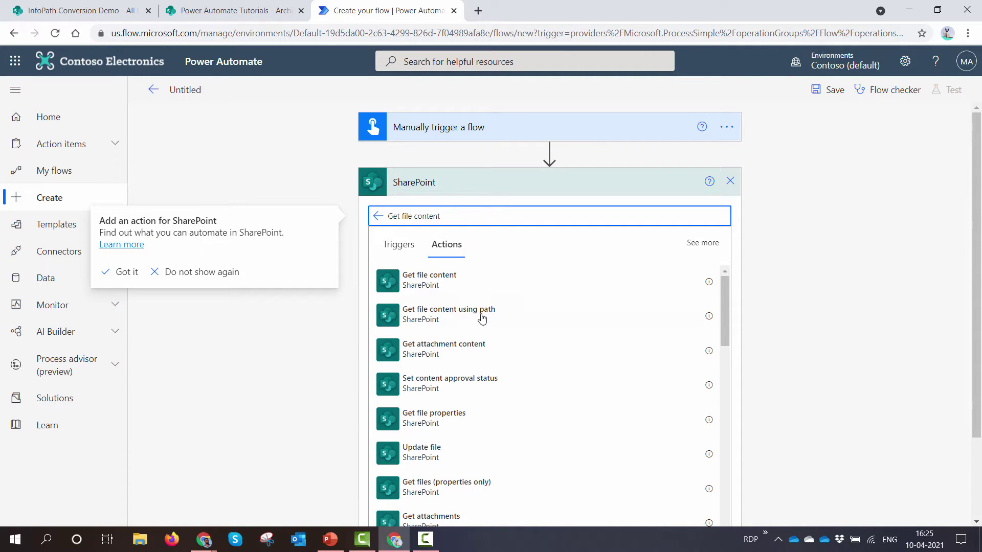
{"action": "left_click", "coordinate": [468, 317]}
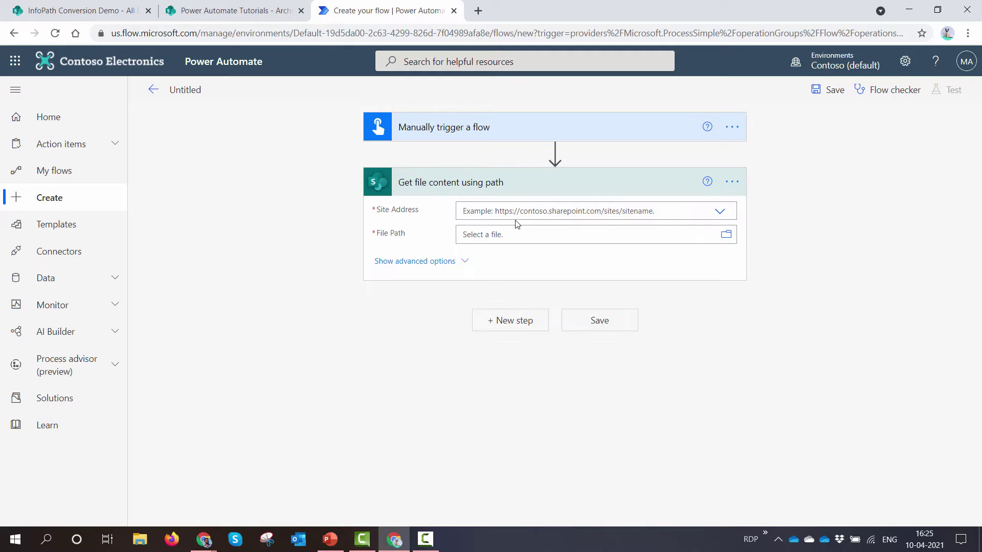
- Set the action's site address to Power Automate Tutorials and its file path to /InfoPath Conversion Demo/Forms/template.xsn
{"action": "left_click", "coordinate": [517, 212]}
{"action": "type", "text": "Power"}
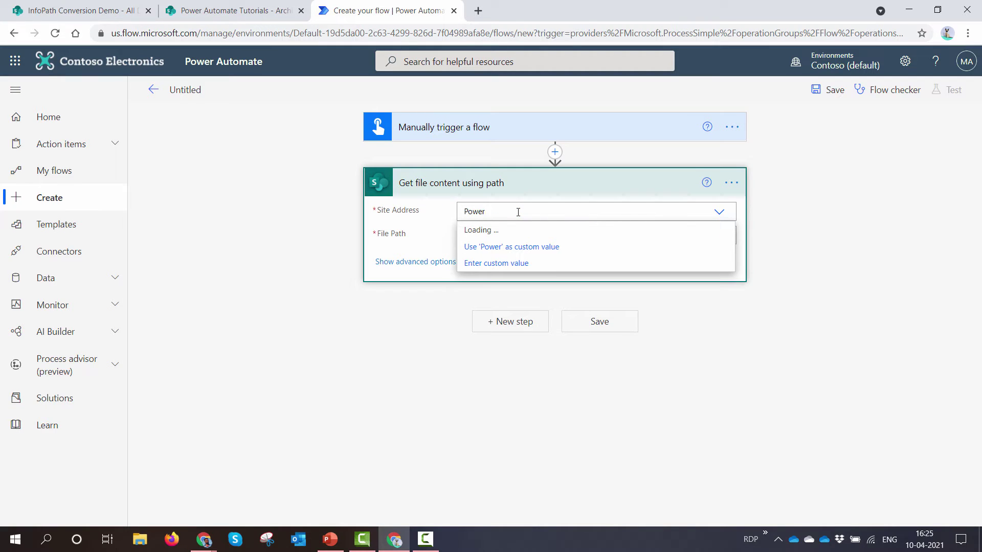
{"action": "left_click", "coordinate": [517, 230]}
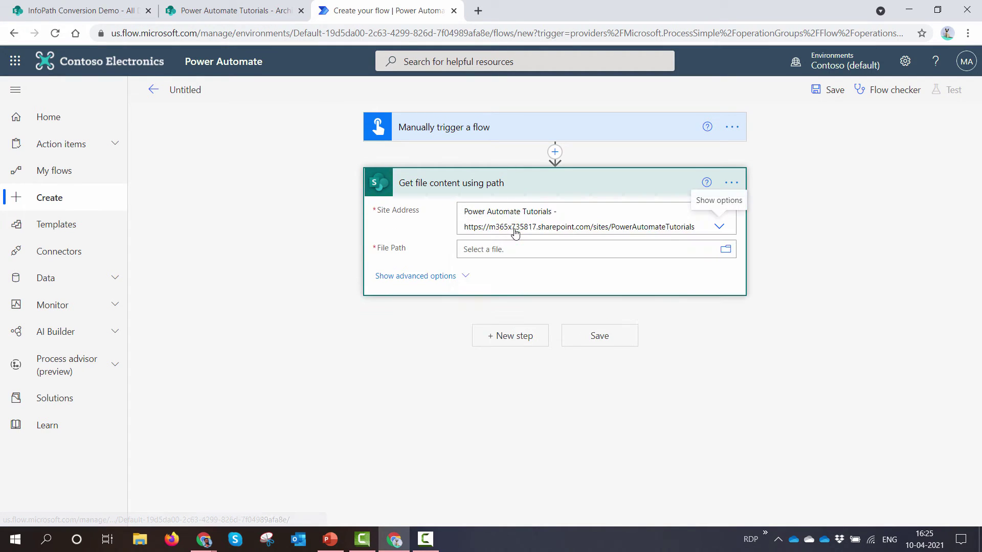
{"action": "left_click", "coordinate": [726, 250]}
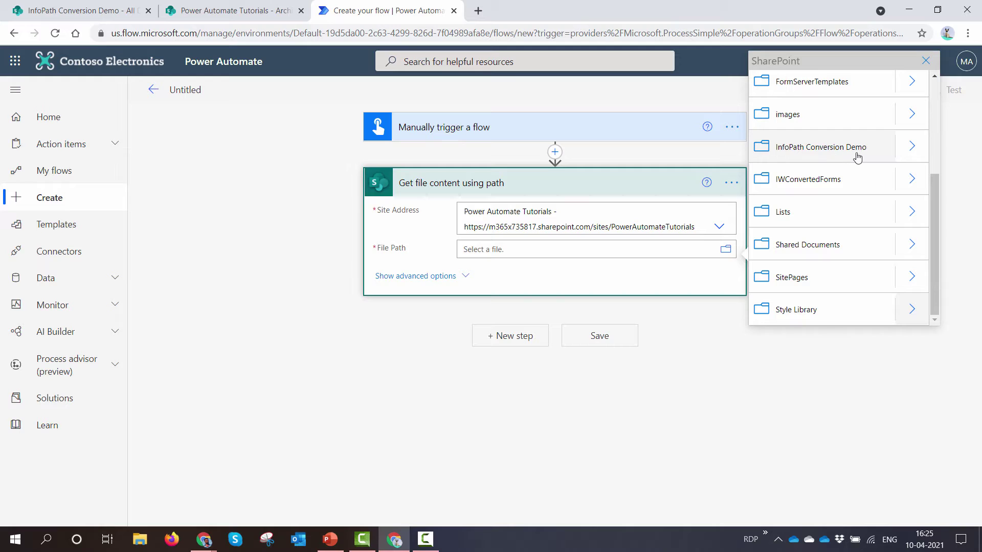
{"action": "left_click", "coordinate": [912, 148]}
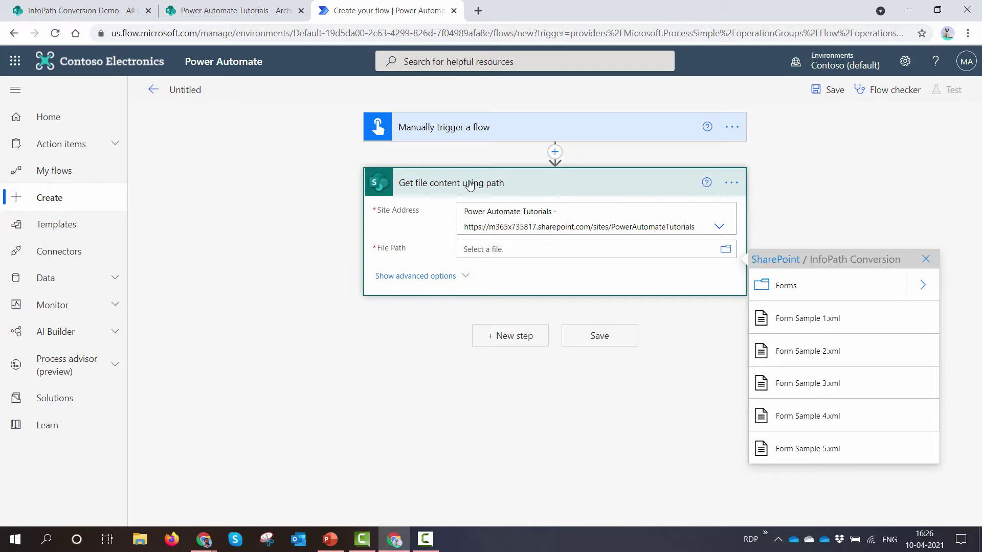
{"action": "left_click", "coordinate": [70, 5]}
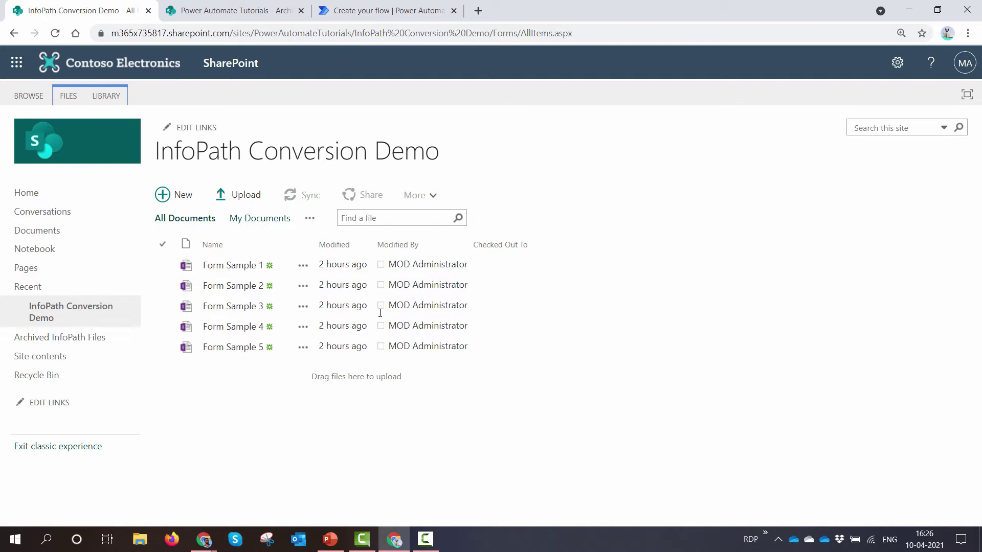
{"action": "left_click", "coordinate": [379, 11]}
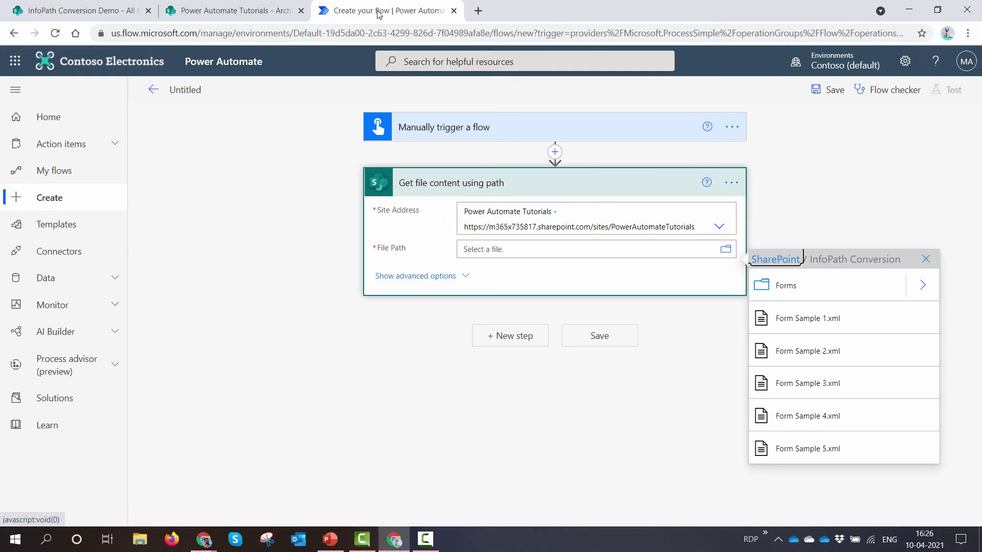
{"action": "left_click", "coordinate": [921, 286]}
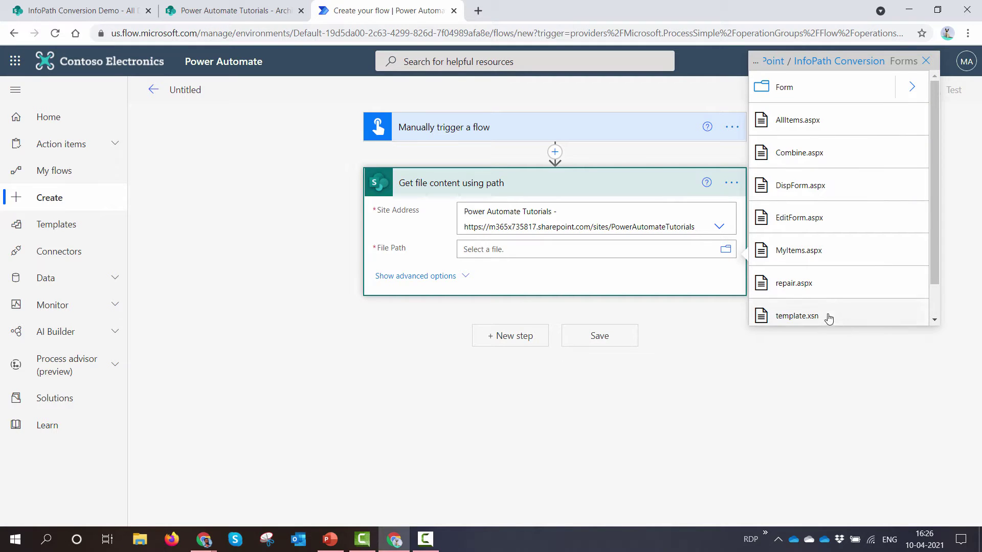
{"action": "left_click", "coordinate": [828, 318]}
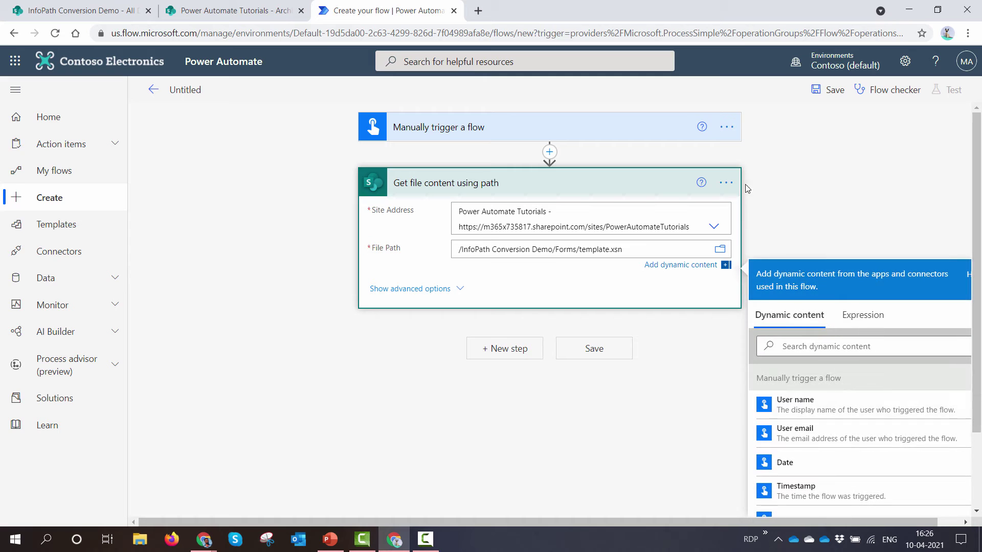
- Rename the file content action as "Get file content using path - Get XSN"
{"action": "left_click", "coordinate": [728, 185]}
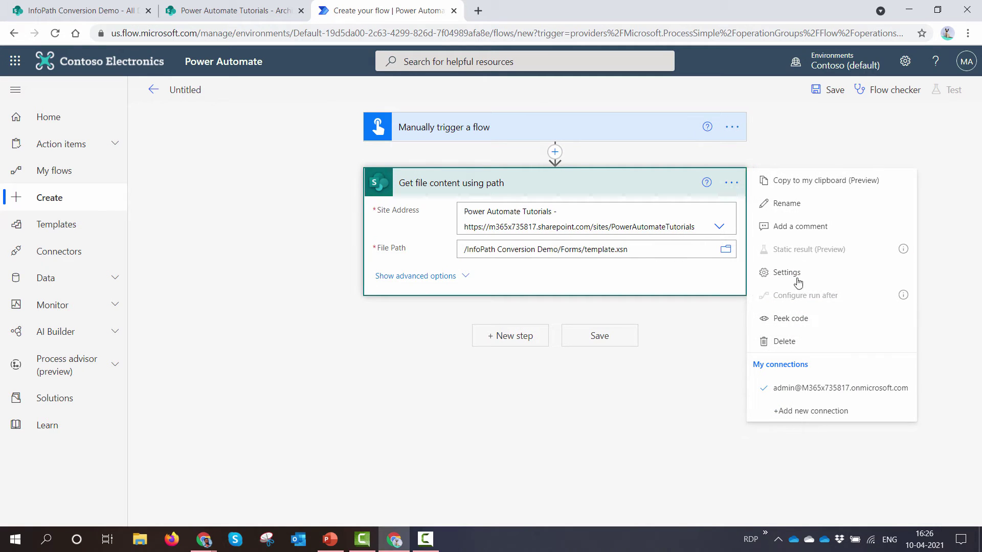
{"action": "left_click", "coordinate": [796, 205]}
{"action": "left_click", "coordinate": [594, 176]}
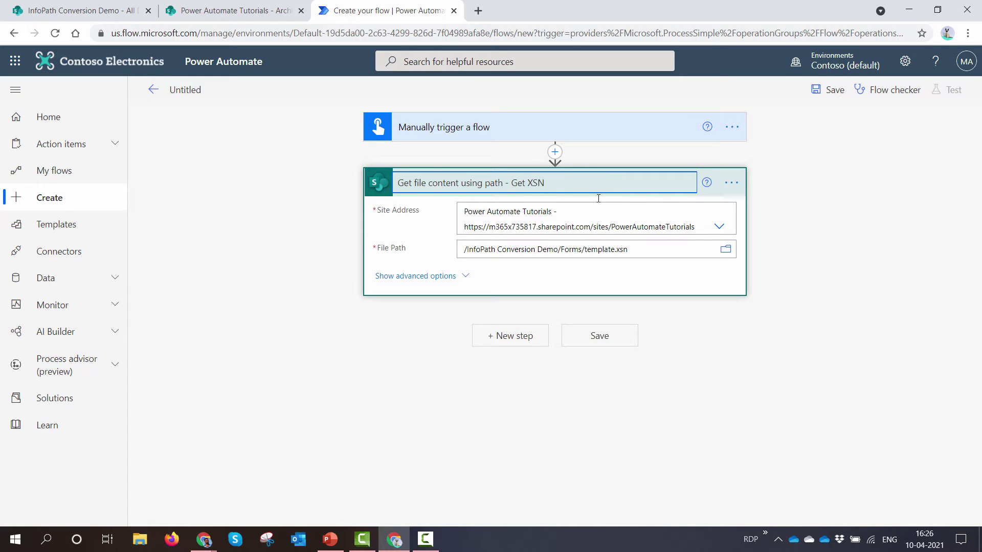
{"action": "type", "text": "- Get XSN"}
{"action": "left_click", "coordinate": [755, 355]}
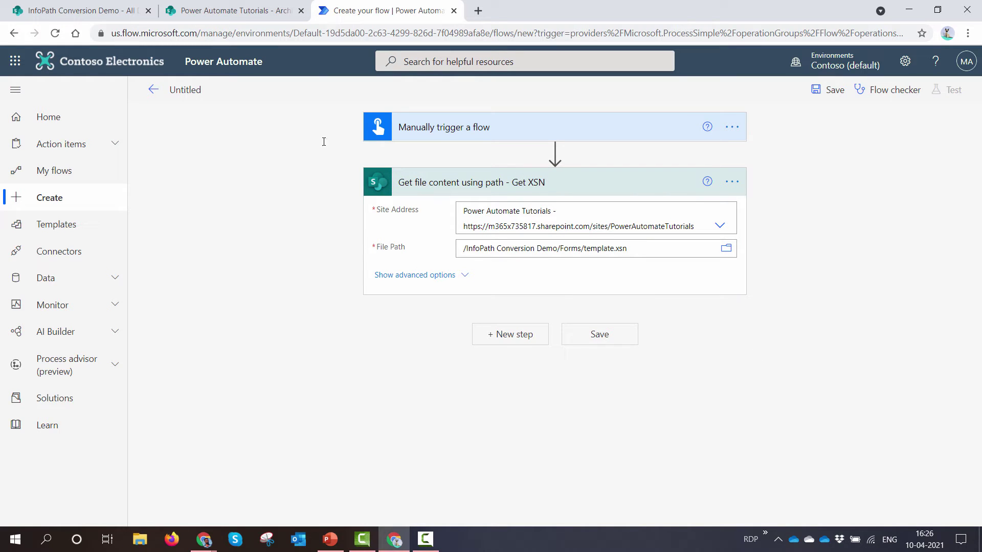
- Add the SharePoint action Get files (properties only) as a new step after the Get XSN action
{"action": "left_click", "coordinate": [122, 13]}
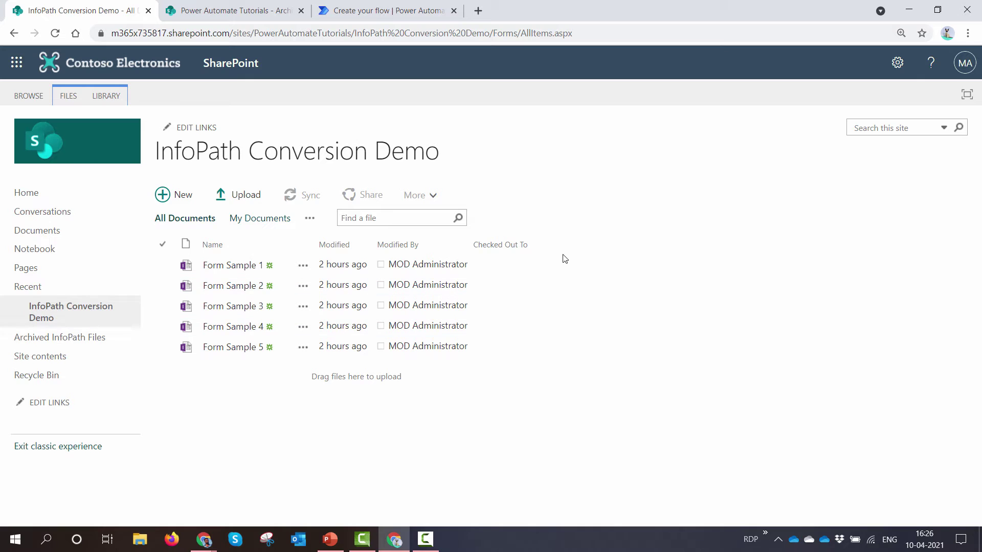
{"action": "left_click", "coordinate": [413, 13]}
{"action": "left_click", "coordinate": [542, 336]}
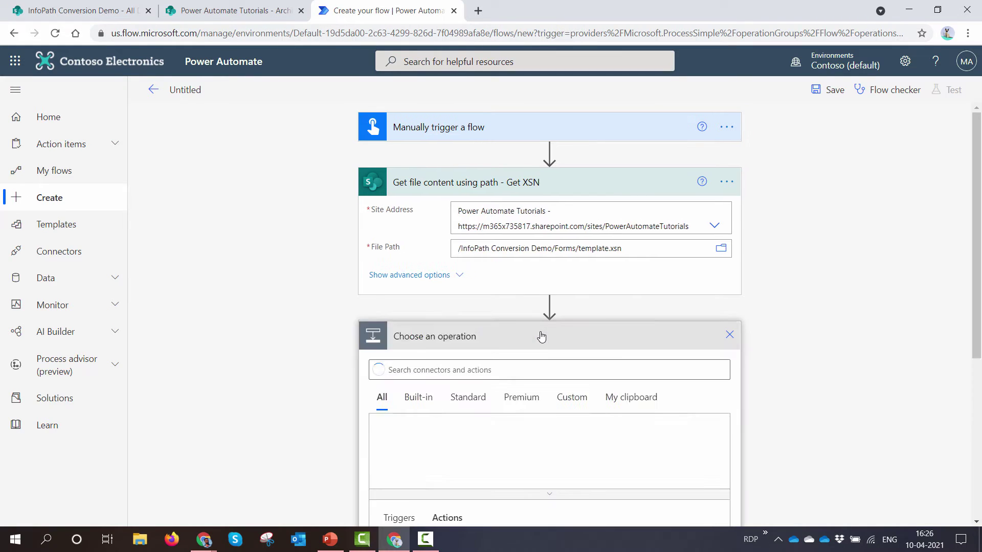
{"action": "type", "text": "SharePoint"}
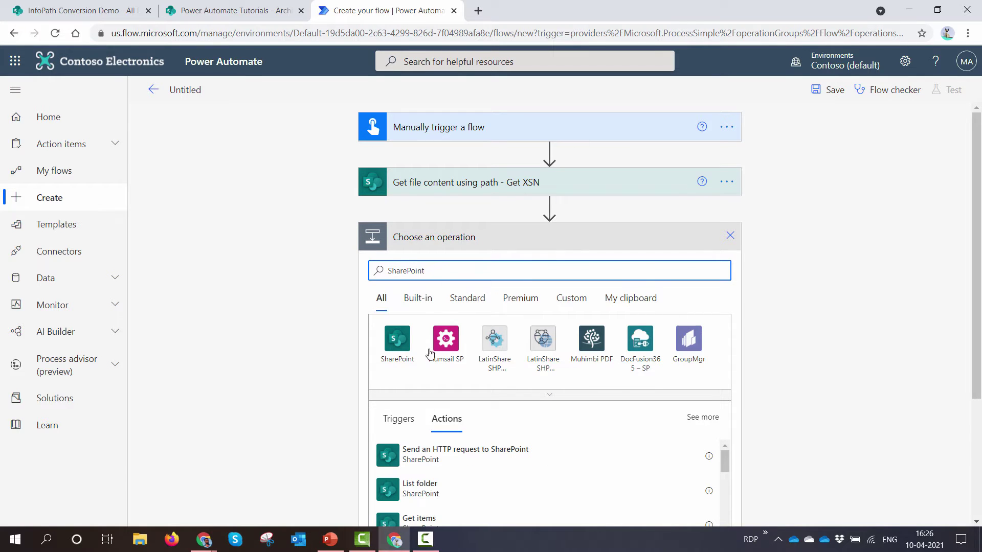
{"action": "left_click", "coordinate": [397, 341]}
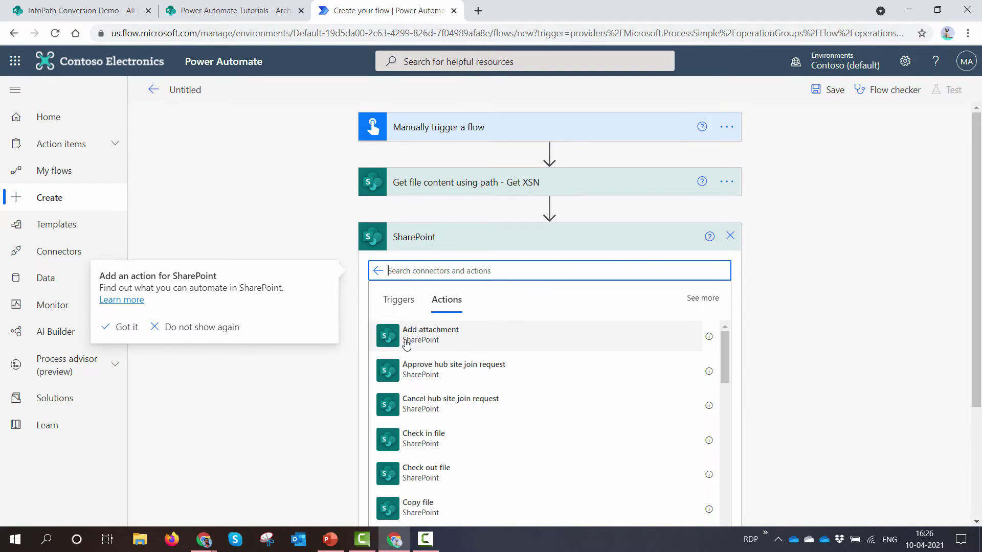
{"action": "type", "text": "Get File"}
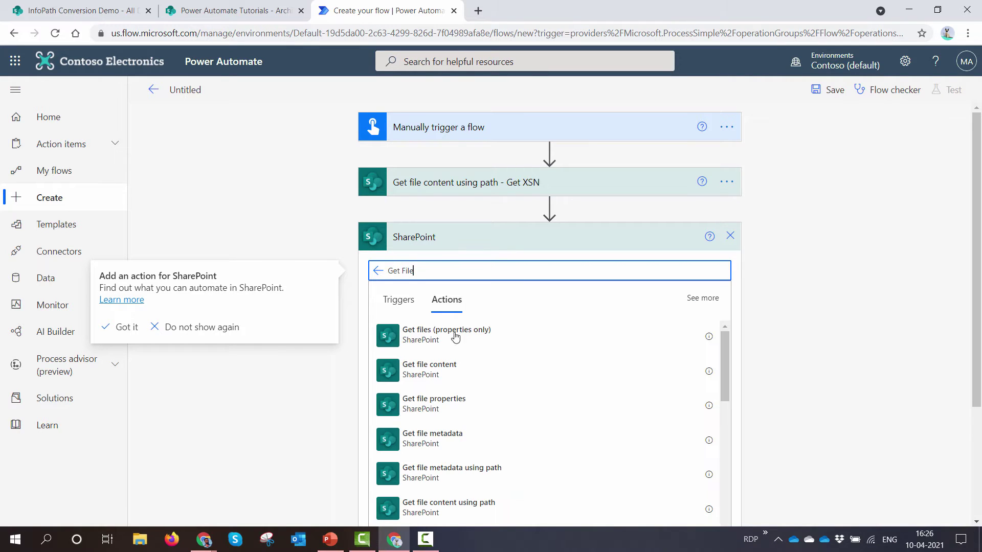
{"action": "left_click", "coordinate": [415, 342]}
{"action": "left_click", "coordinate": [464, 338]}
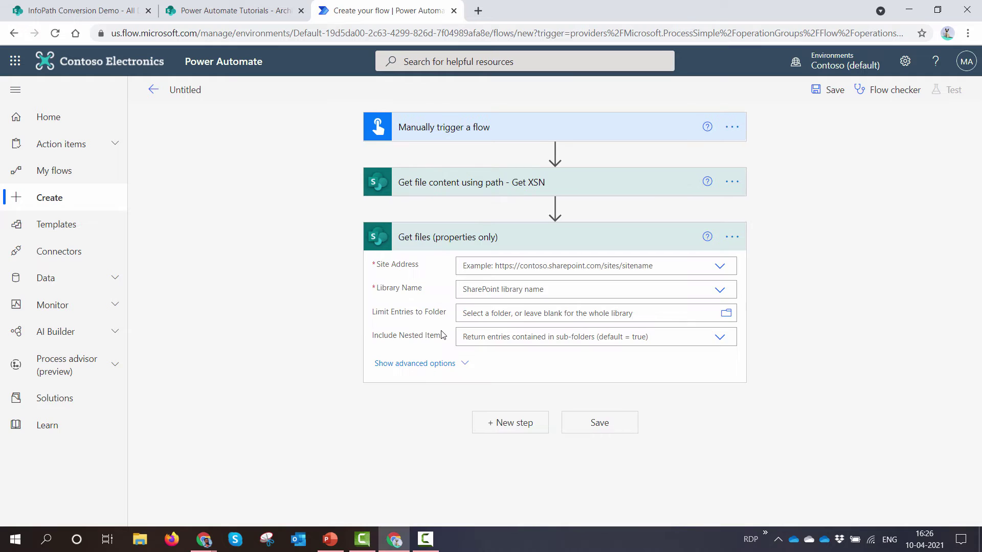
- Set the site address of the Get files (properties only) action to Power Automate Tutorials
{"action": "left_click", "coordinate": [494, 266]}
{"action": "type", "text": "Power"}
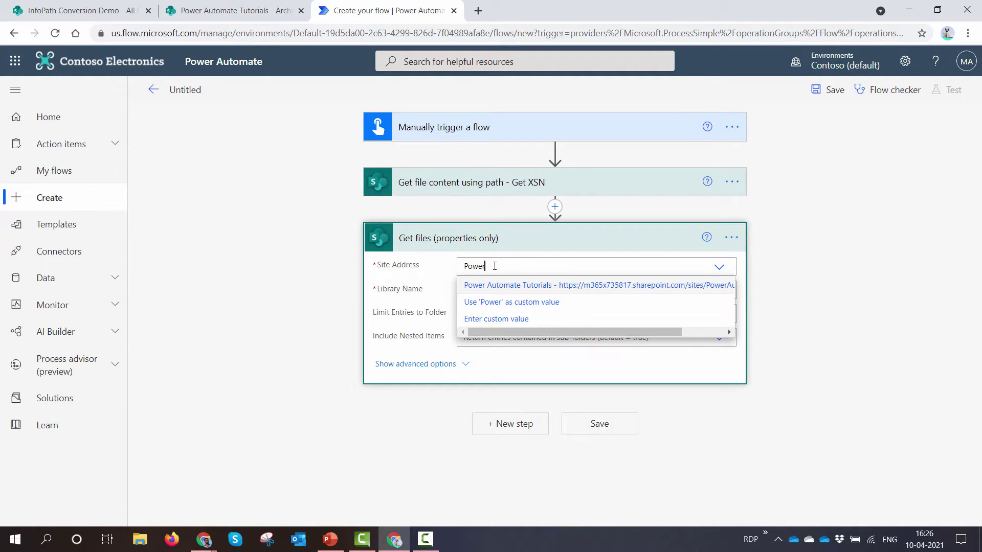
{"action": "left_click", "coordinate": [513, 284]}
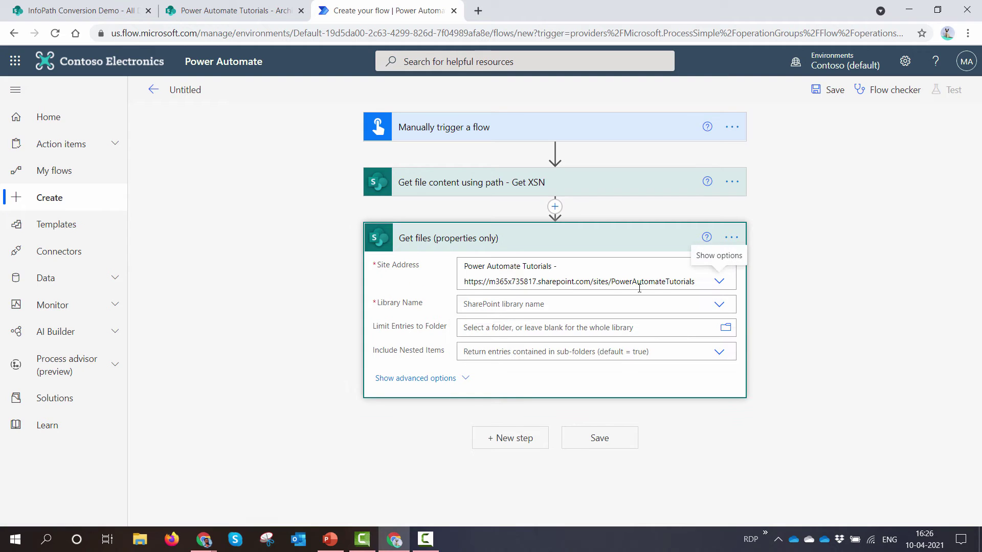
- Copy the library title "InfoPath Conversion Demo" from its SharePoint page and enter it as a custom library name in Get files (properties only)
{"action": "left_click", "coordinate": [566, 304]}
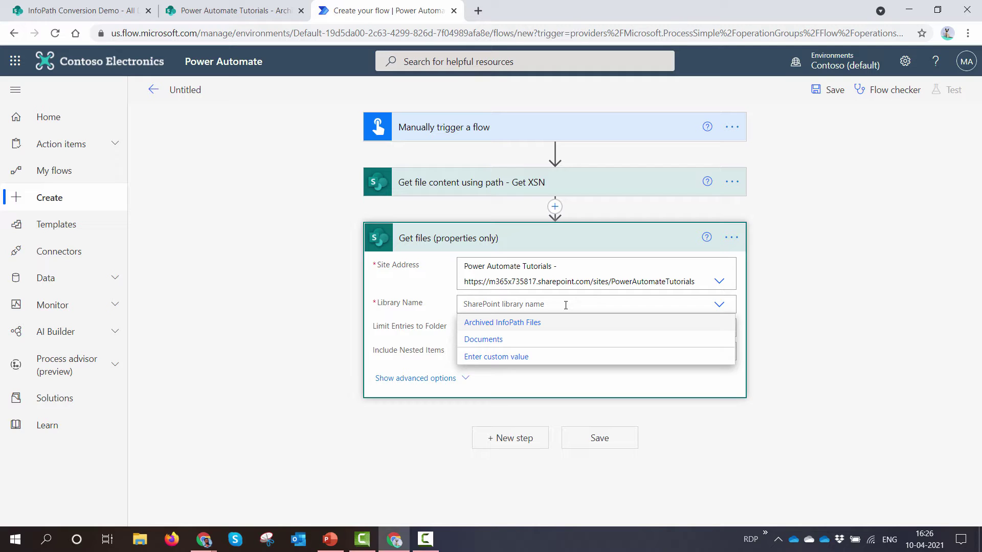
{"action": "left_click", "coordinate": [89, 18]}
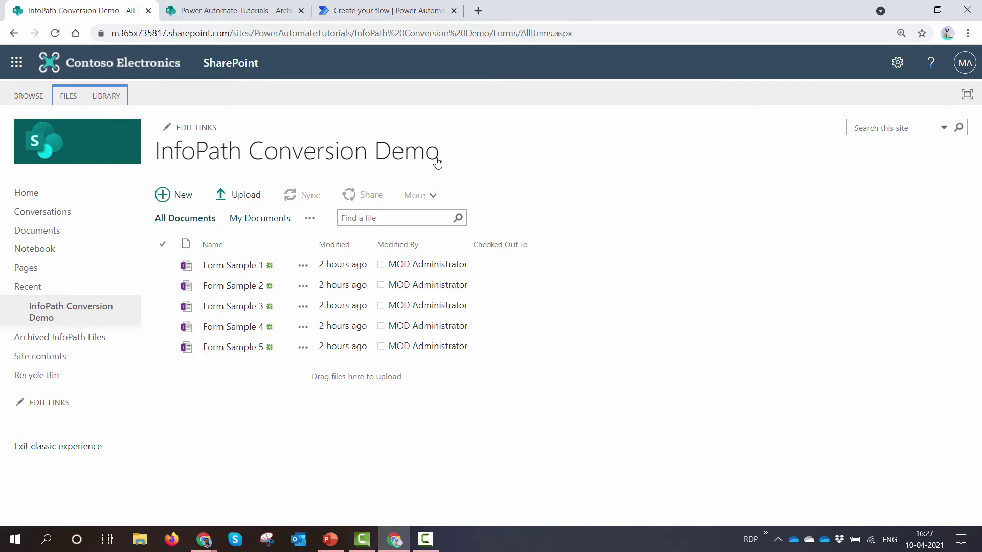
{"action": "left_click_drag", "start_coordinate": [439, 155], "coordinate": [156, 156]}
{"action": "left_click", "coordinate": [493, 164]}
{"action": "left_click_drag", "start_coordinate": [438, 155], "coordinate": [153, 148]}
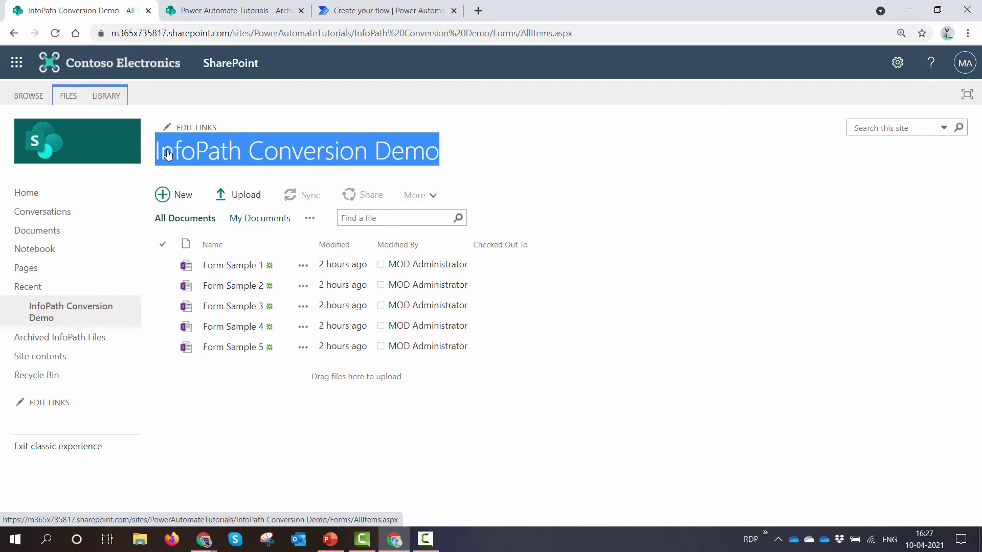
{"action": "right_click", "coordinate": [203, 154]}
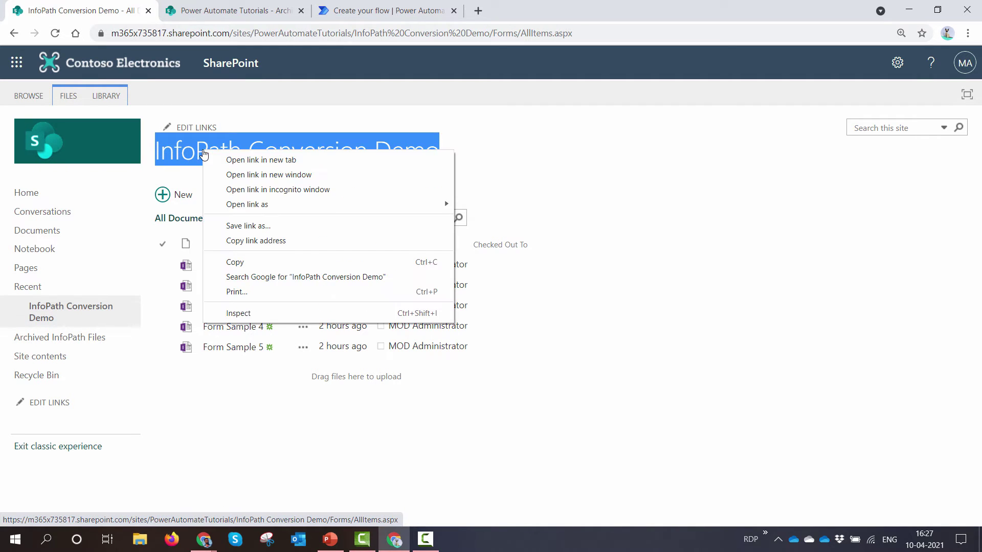
{"action": "left_click", "coordinate": [259, 260]}
{"action": "left_click", "coordinate": [383, 10]}
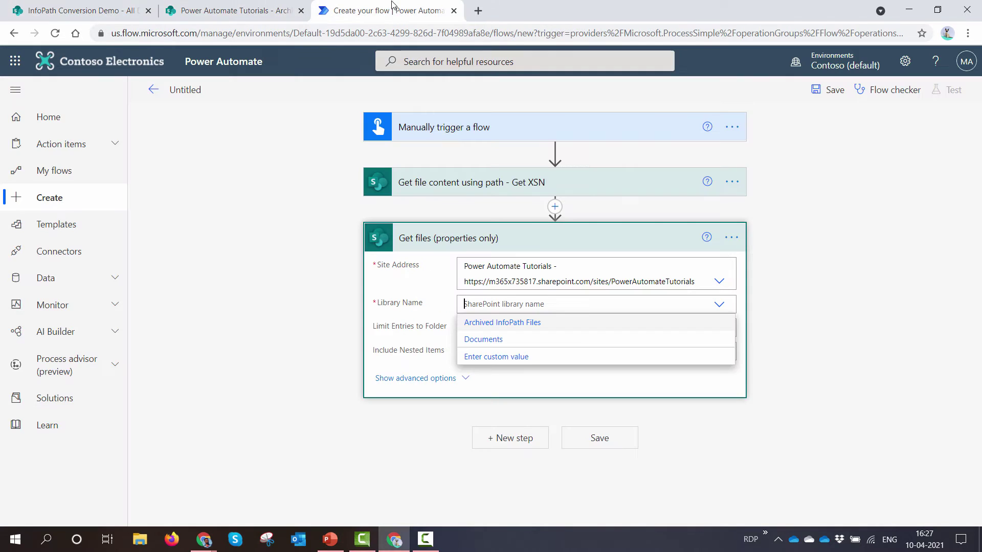
{"action": "left_click", "coordinate": [497, 358]}
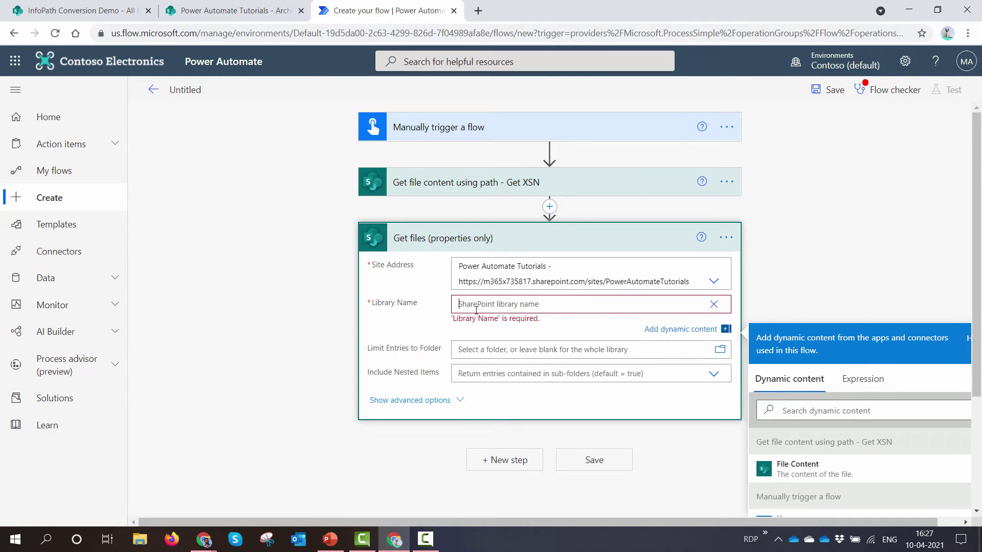
{"action": "key", "text": "ctrl+v"}
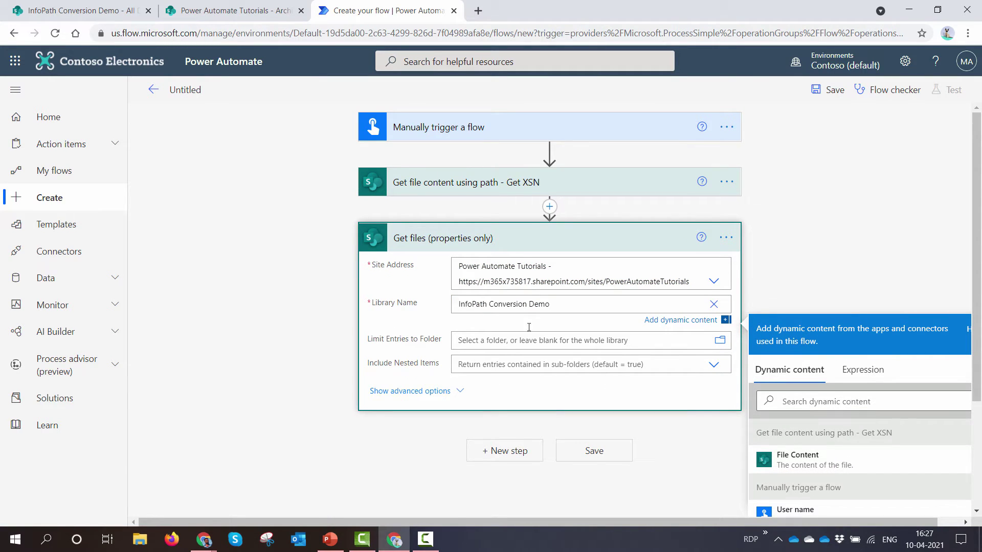
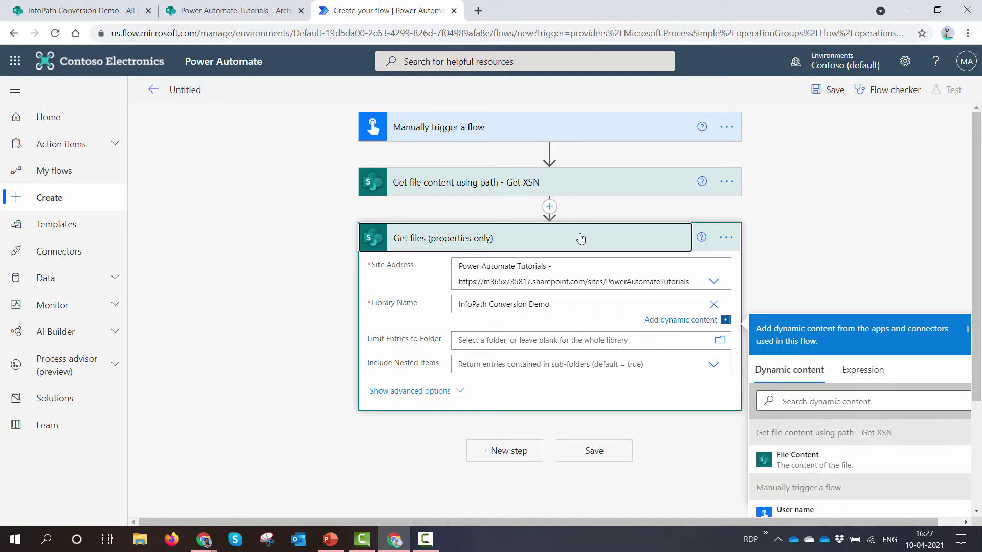
- Add an Apply to each loop after Get files (properties only) and use that action's value output as its input
{"action": "left_click", "coordinate": [525, 289]}
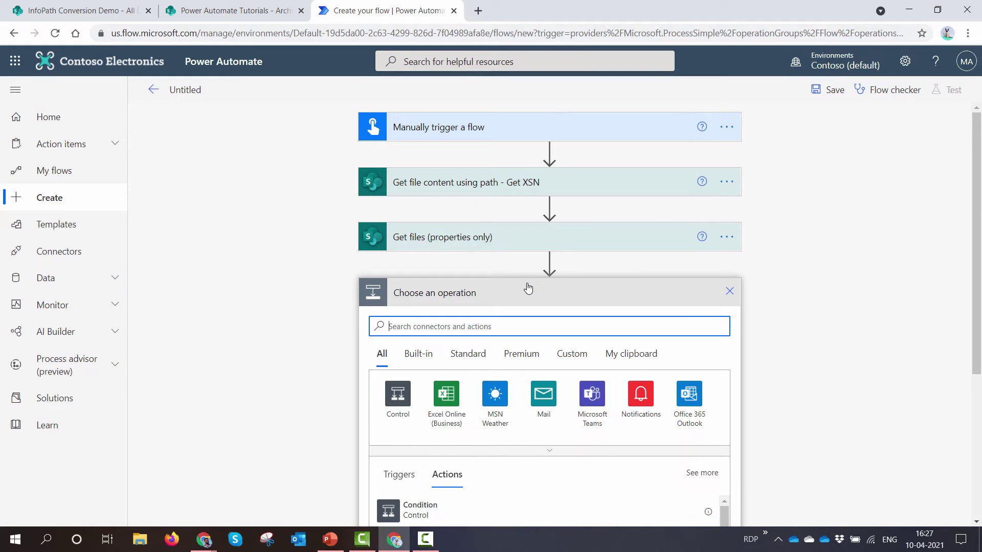
{"action": "type", "text": "Appp"}
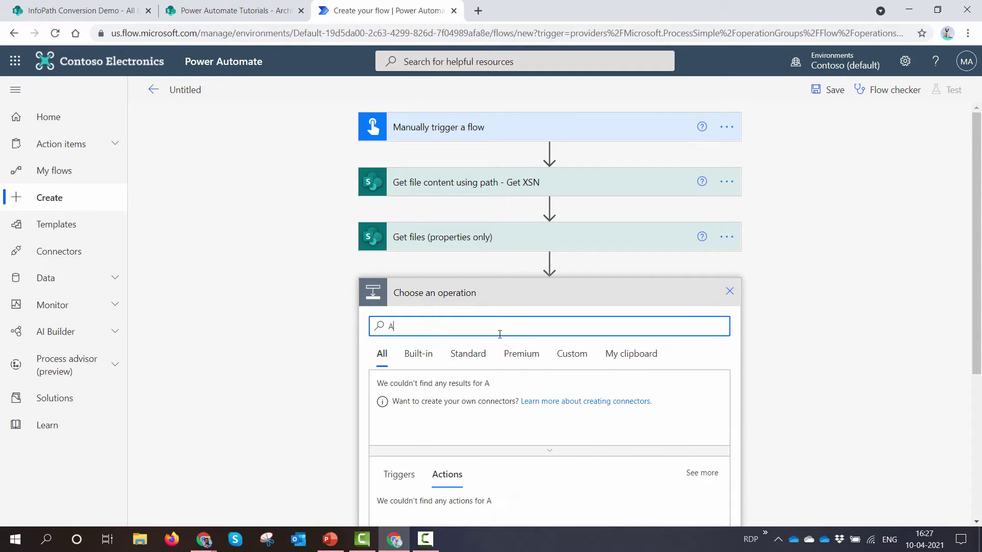
{"action": "key", "text": "BackSpace"}
{"action": "type", "text": "ly"}
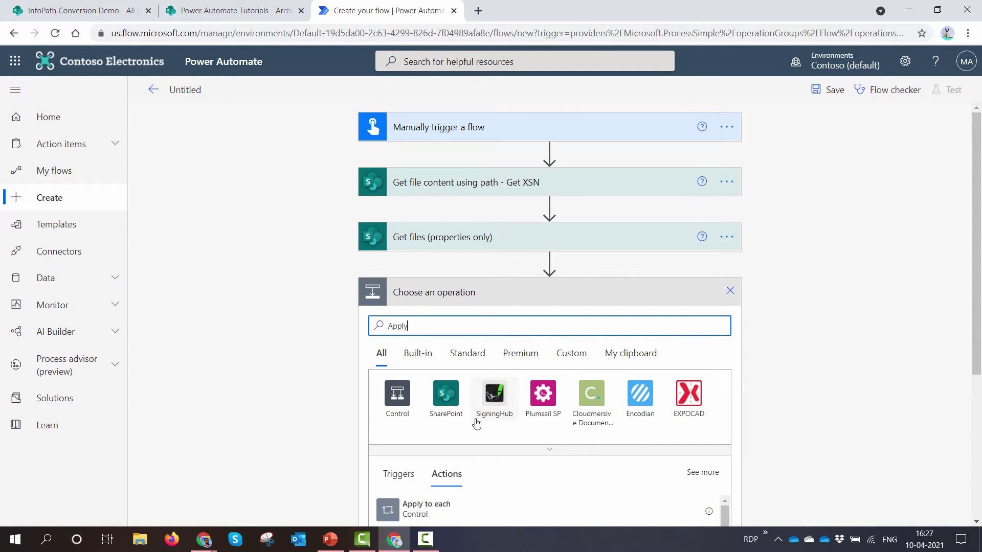
{"action": "scroll", "coordinate": [476, 421], "scroll_direction": "down", "scroll_amount": 1}
{"action": "left_click", "coordinate": [435, 446]}
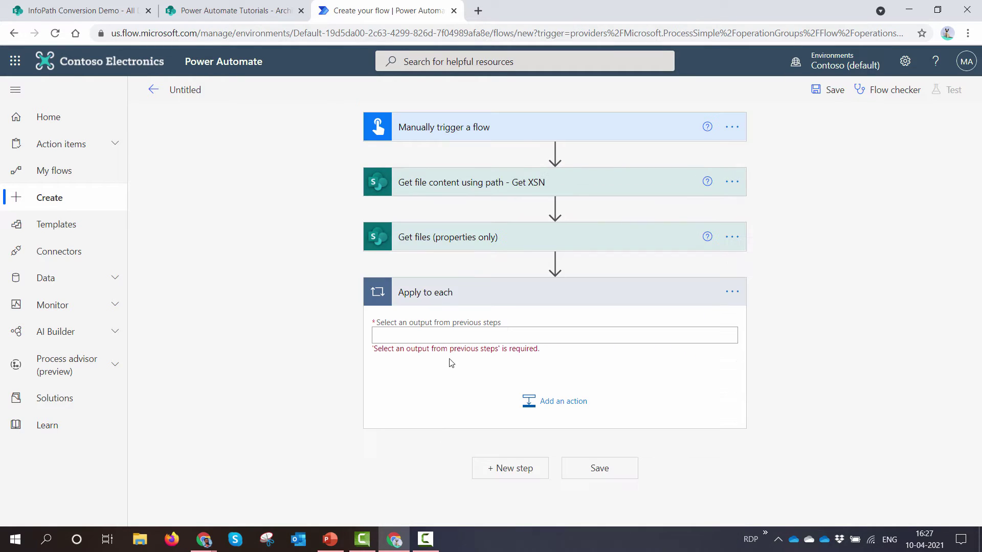
{"action": "left_click", "coordinate": [454, 343]}
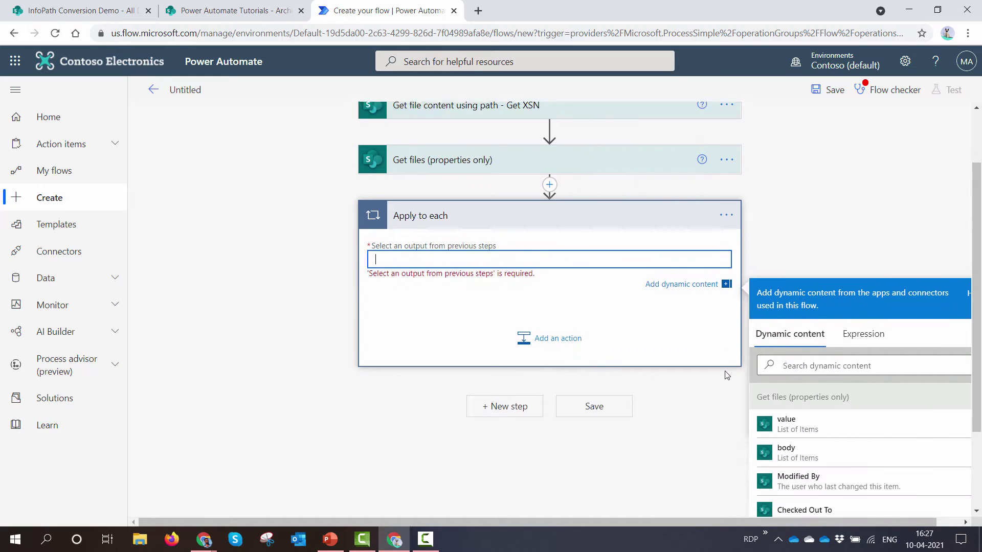
{"action": "left_click", "coordinate": [797, 404]}
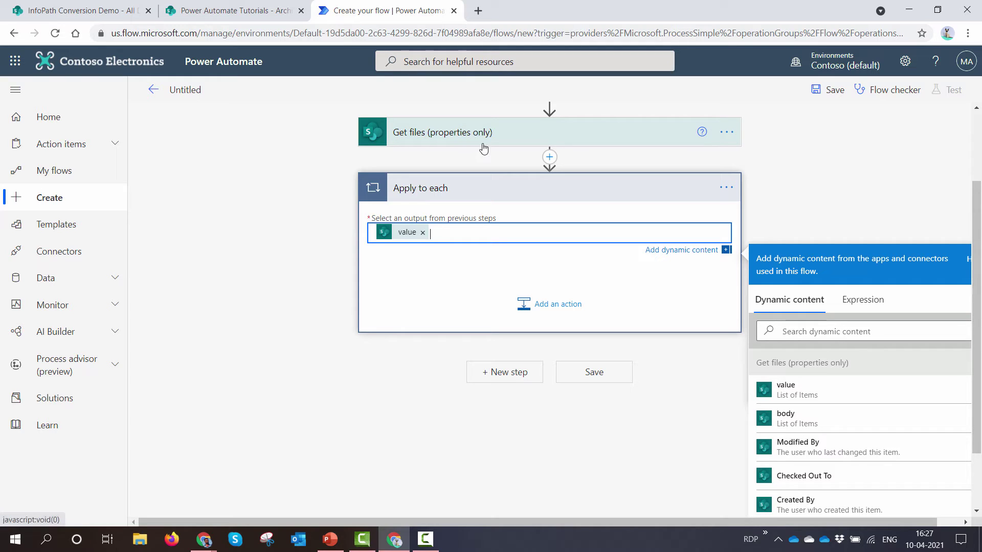
- Add the SharePoint action Get file content inside the Apply to each loop
{"action": "left_click", "coordinate": [536, 306]}
{"action": "type", "text": "SharePoint"}
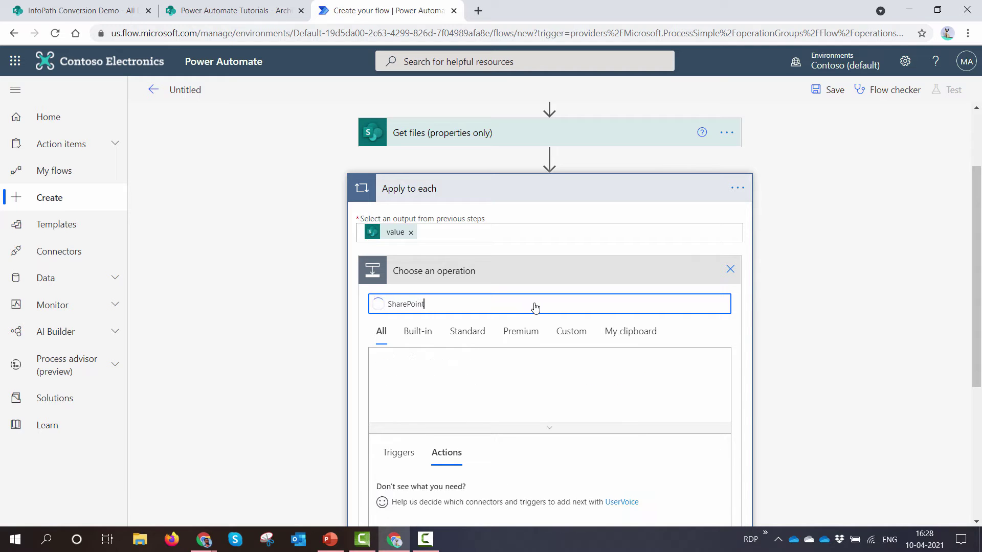
{"action": "left_click", "coordinate": [402, 364]}
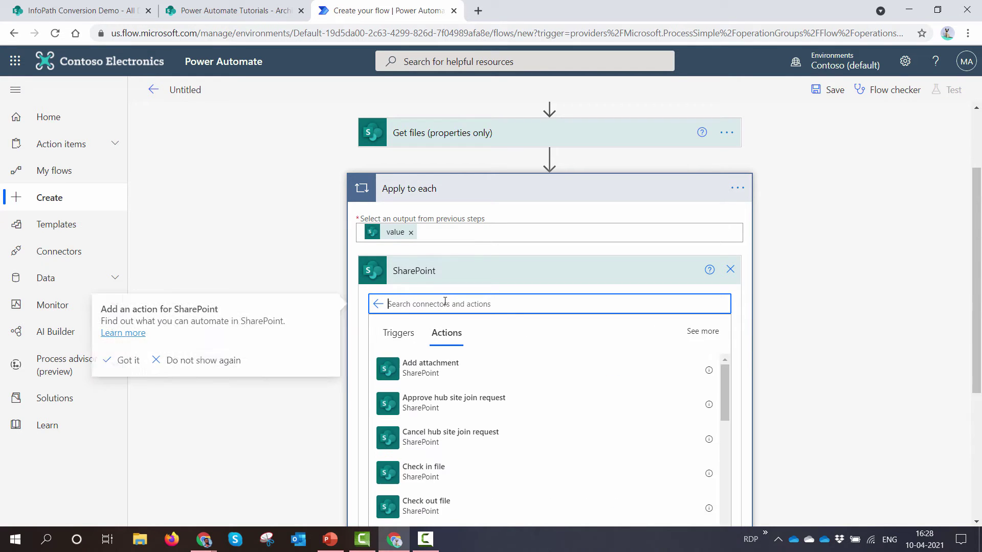
{"action": "type", "text": "GEt file conten"}
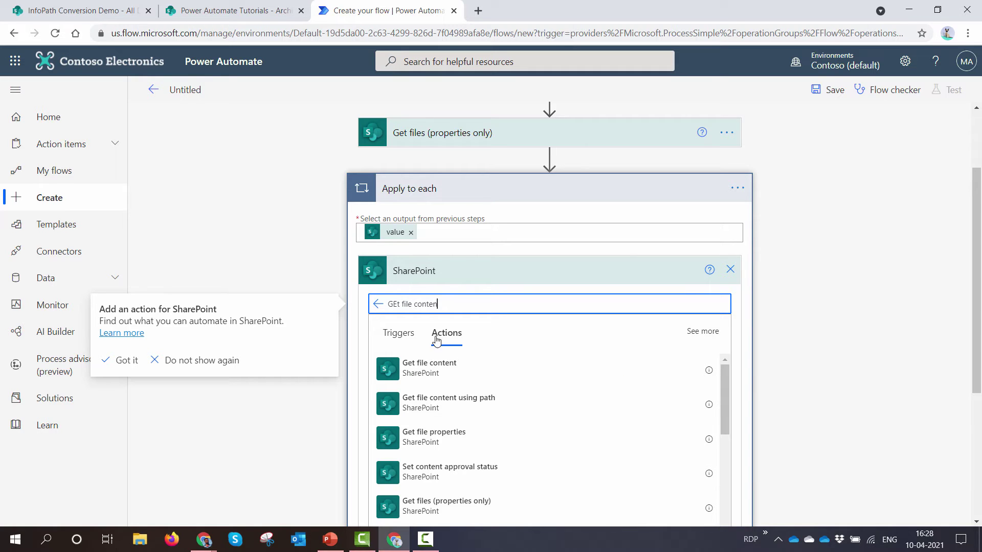
{"action": "left_click", "coordinate": [426, 374]}
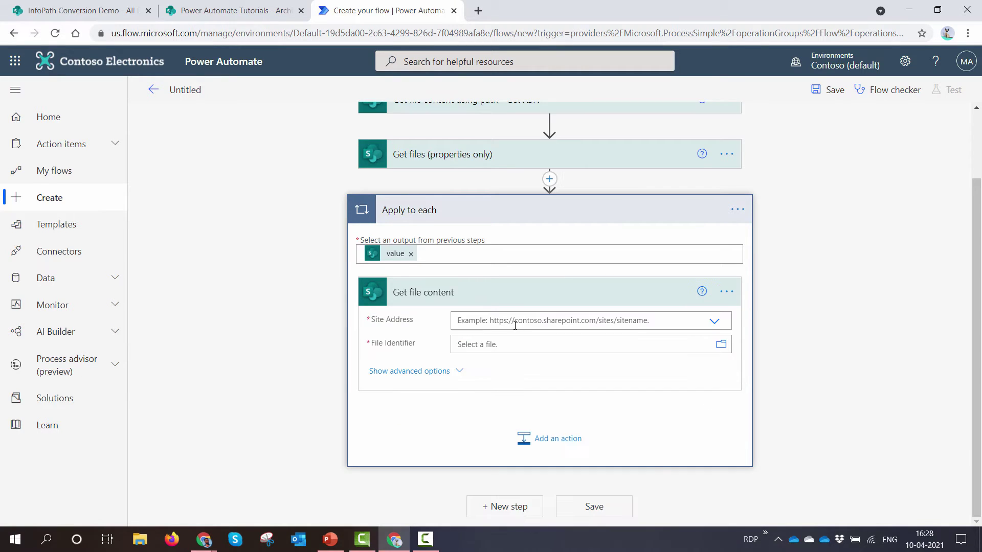
- Set the site address of the Get file content action to Power Automate Tutorials
{"action": "left_click", "coordinate": [513, 322]}
{"action": "type", "text": "Power"}
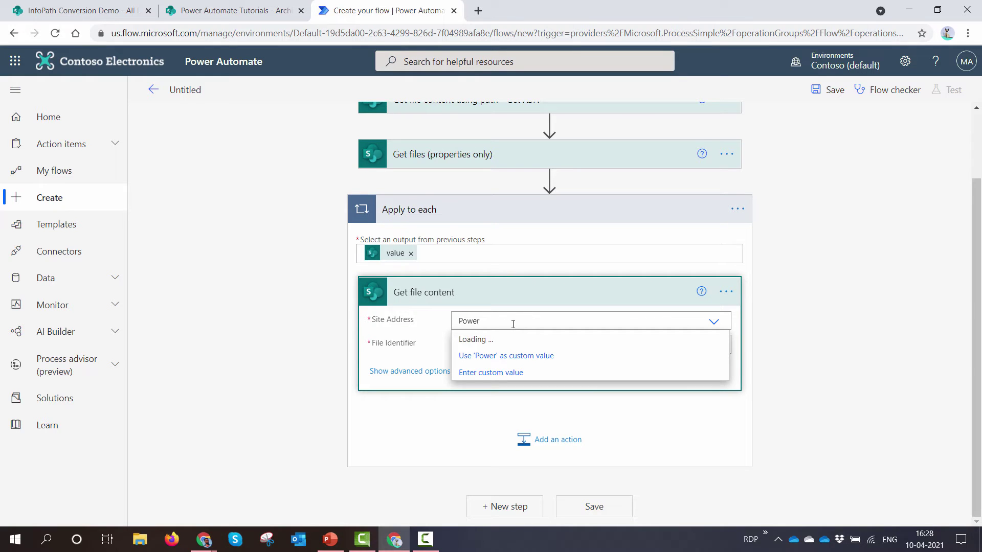
{"action": "left_click", "coordinate": [510, 341]}
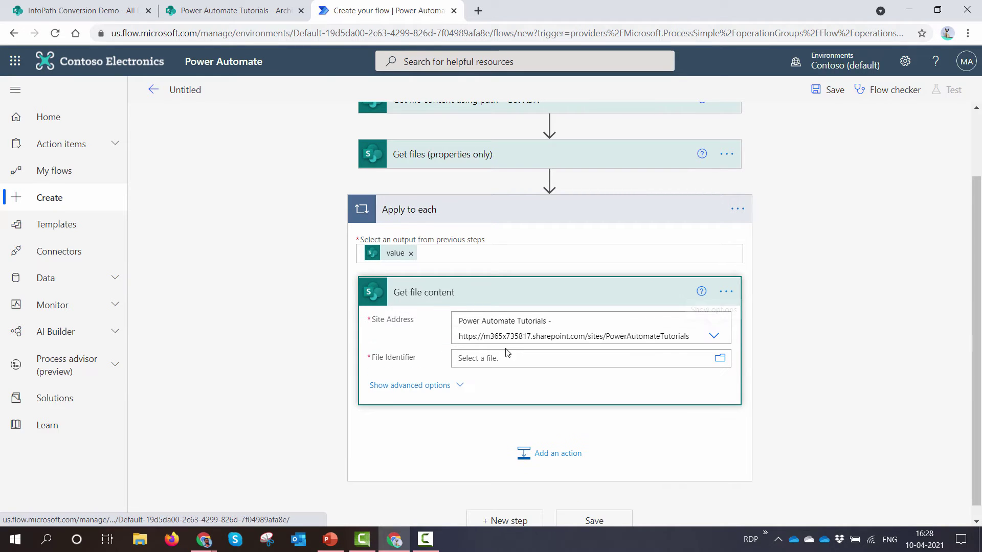
- Set the file identifier of Get file content to the dynamic Identifier value from Get files (properties only)
{"action": "left_click", "coordinate": [502, 358]}
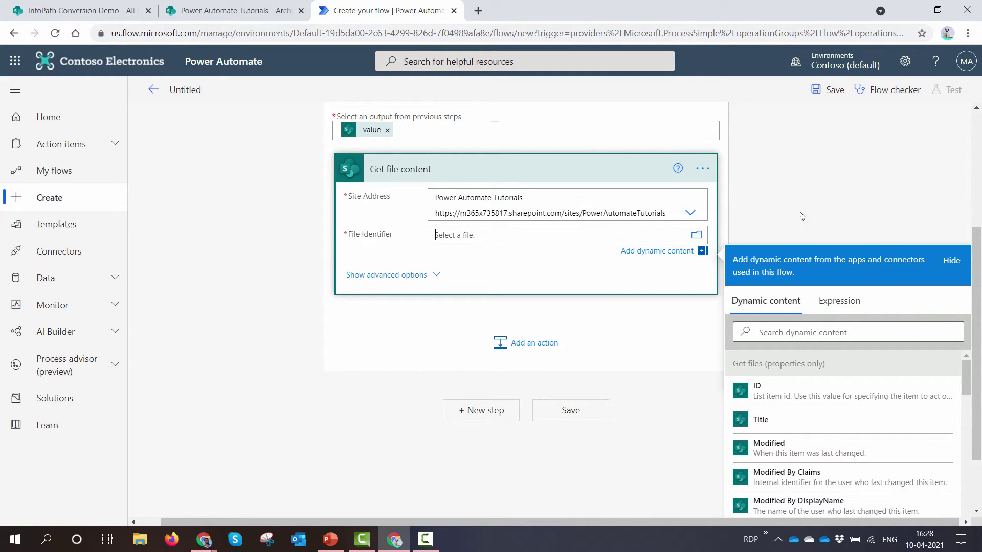
{"action": "left_click", "coordinate": [808, 329]}
{"action": "type", "text": "ude"}
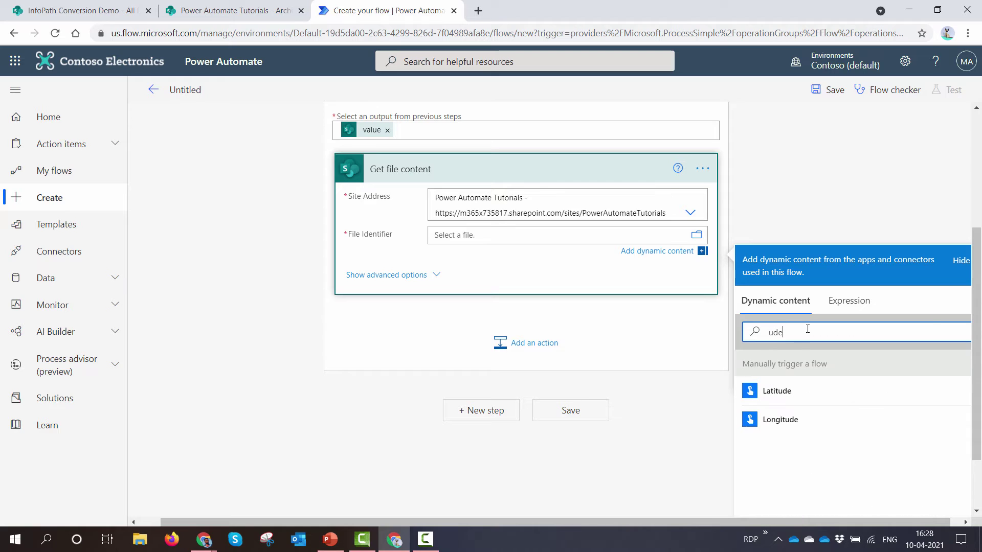
{"action": "key", "text": "BackSpace"}
{"action": "key", "text": "BackSpace"}
{"action": "key", "text": "BackSpace"}
{"action": "type", "text": "u"}
{"action": "key", "text": "BackSpace"}
{"action": "type", "text": "ide"}
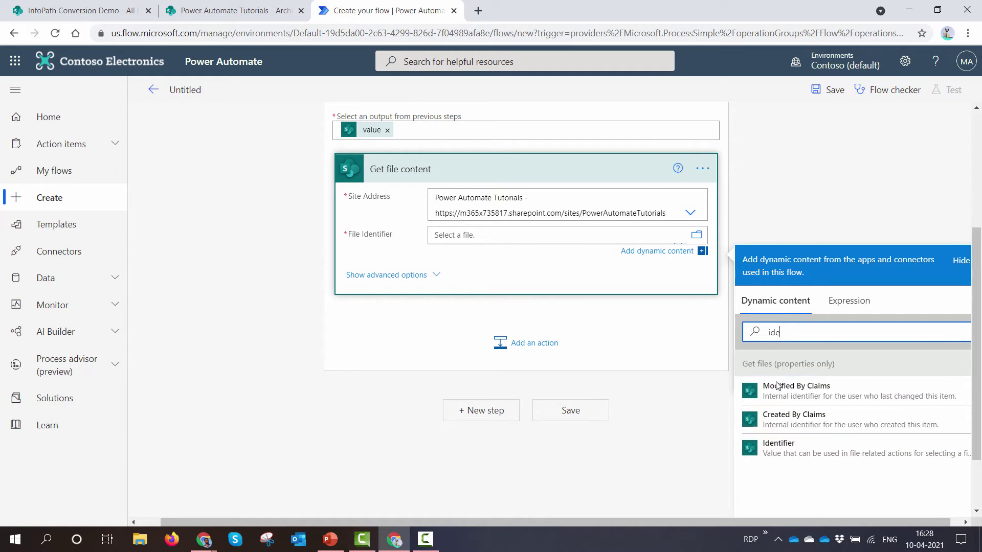
{"action": "left_click", "coordinate": [781, 458]}
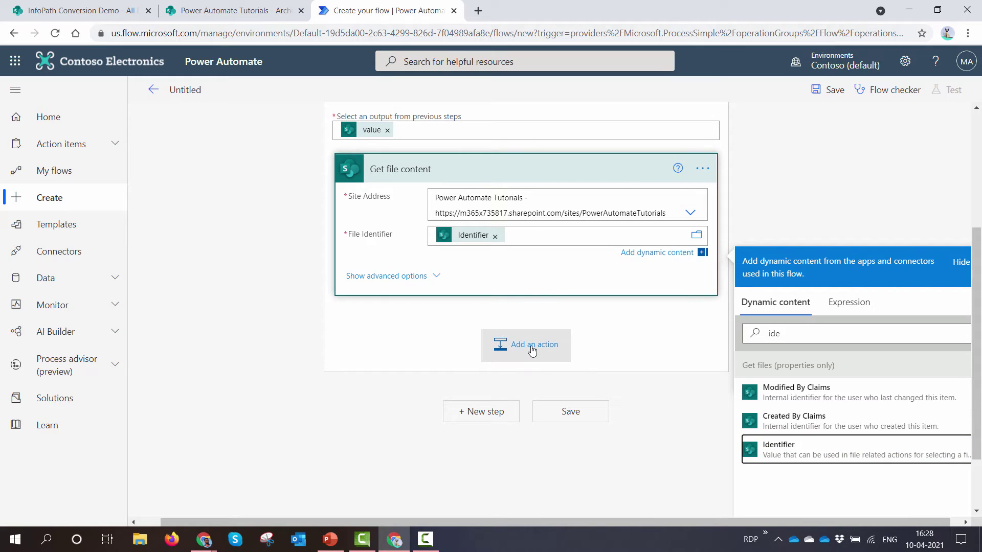
- Rename the Get file content action in the loop as "Get file content - XML Data"
{"action": "left_click", "coordinate": [706, 174]}
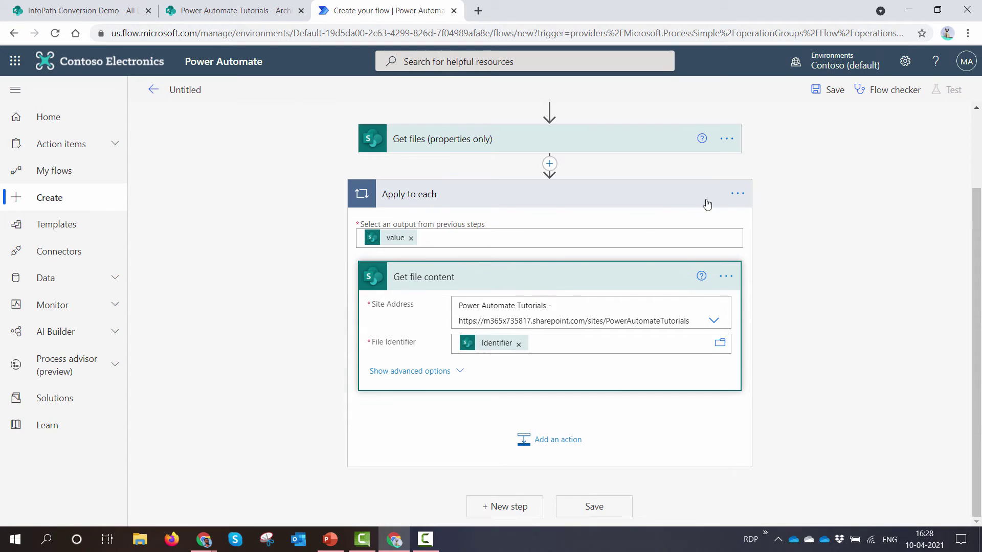
{"action": "left_click", "coordinate": [727, 276]}
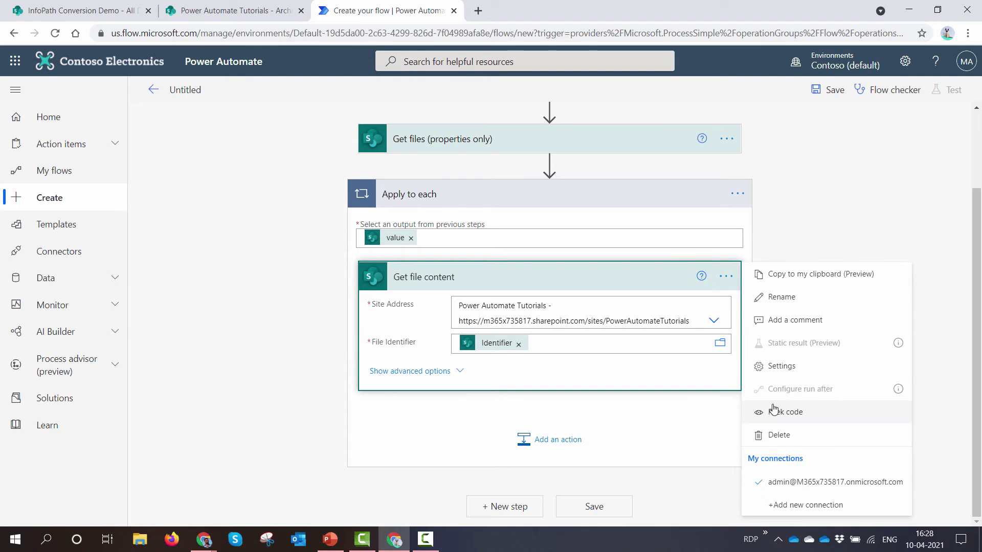
{"action": "left_click", "coordinate": [782, 297]}
{"action": "left_click", "coordinate": [602, 281]}
{"action": "type", "text": "-"}
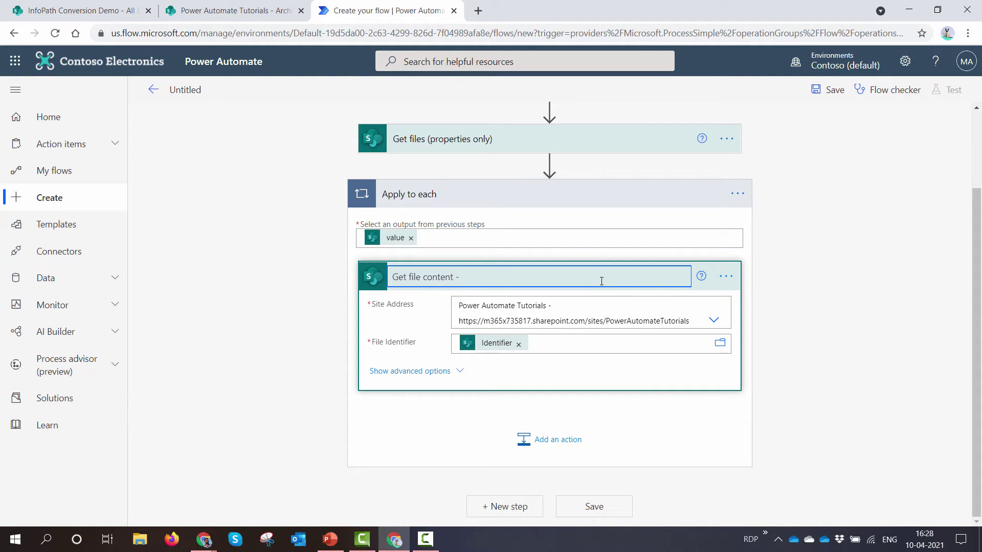
{"action": "type", "text": " XML Data"}
{"action": "left_click", "coordinate": [859, 282]}
- Add the Muhimbi PDF action Convert document inside the loop, below Get file content - XML Data
{"action": "left_click", "coordinate": [526, 439]}
{"action": "left_click", "coordinate": [557, 364]}
{"action": "type", "text": "Muhimbi"}
{"action": "left_click", "coordinate": [417, 435]}
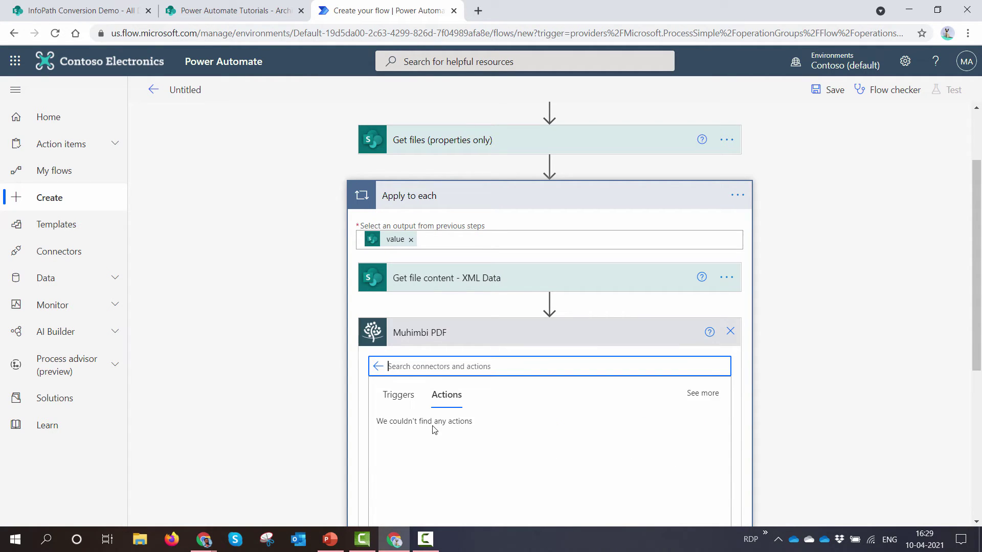
{"action": "type", "text": "Convert"}
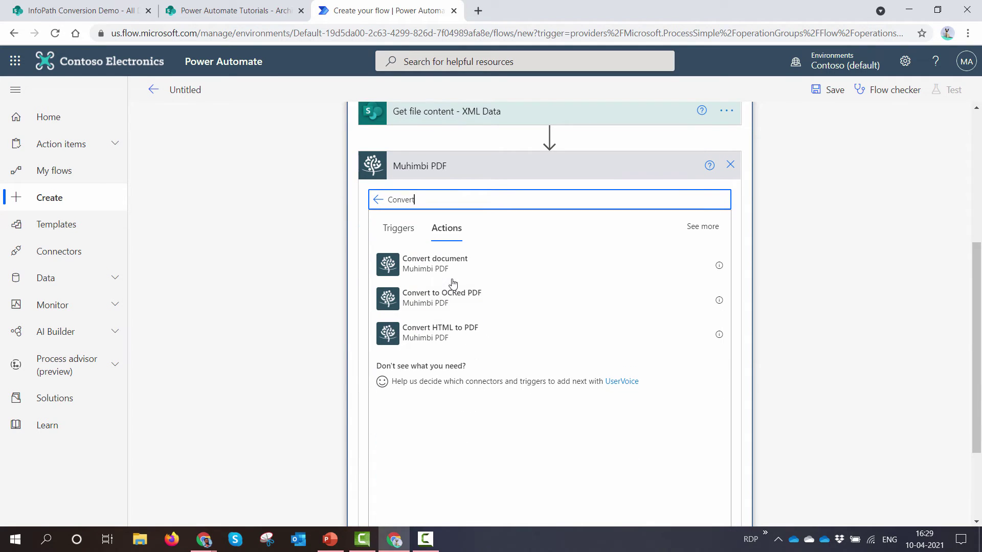
{"action": "left_click", "coordinate": [427, 271]}
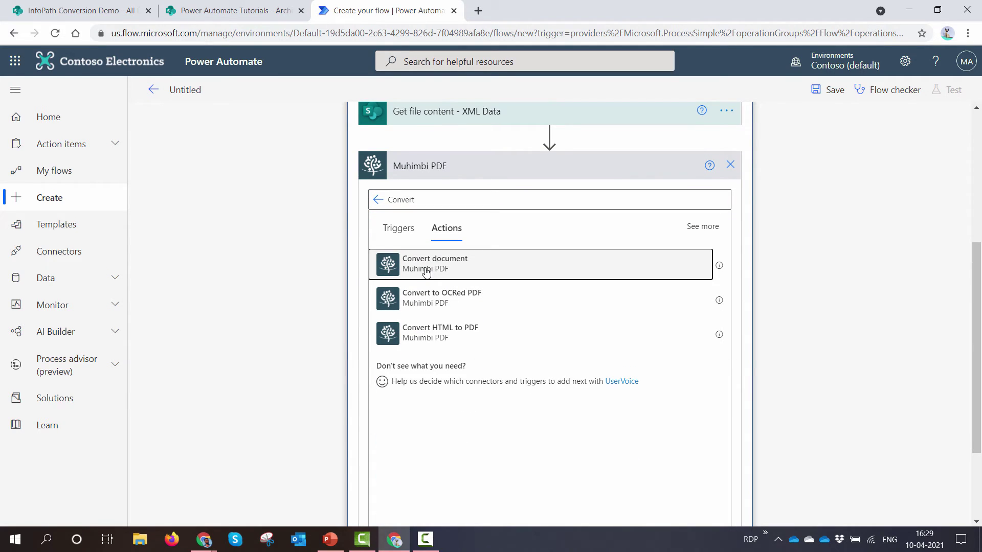
- Set the source file name of Convert document to the dynamic value File name with extension from Get files (properties only)
{"action": "left_click", "coordinate": [489, 298]}
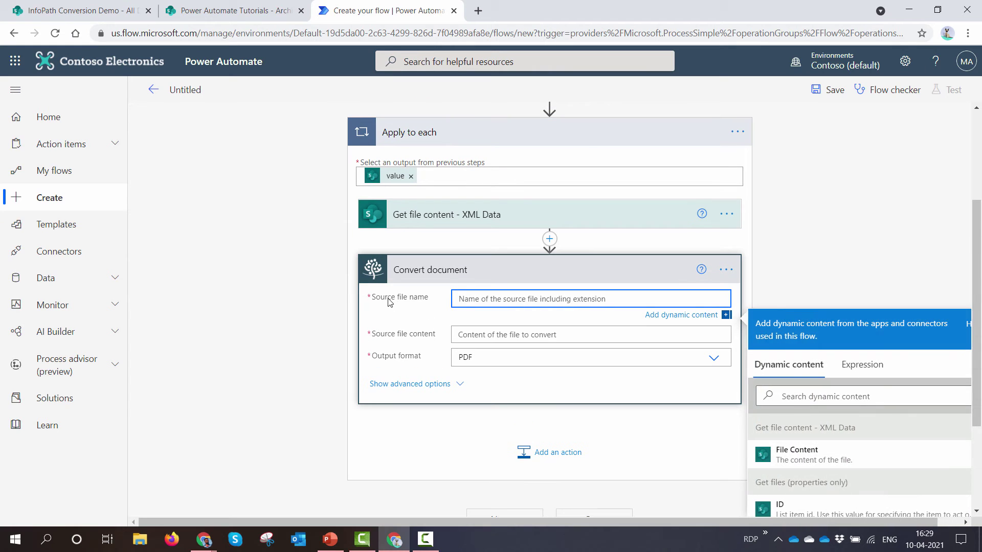
{"action": "left_click", "coordinate": [793, 396]}
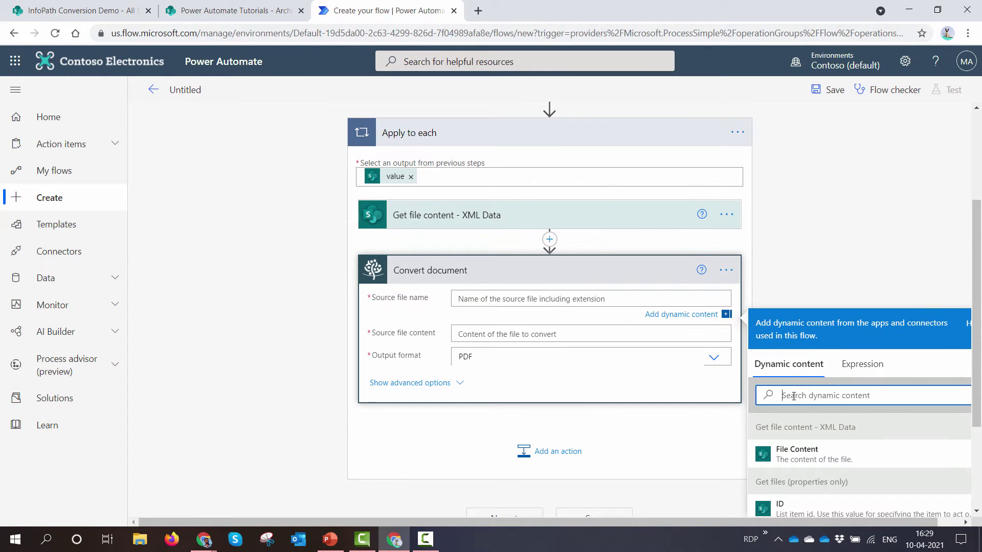
{"action": "type", "text": "File"}
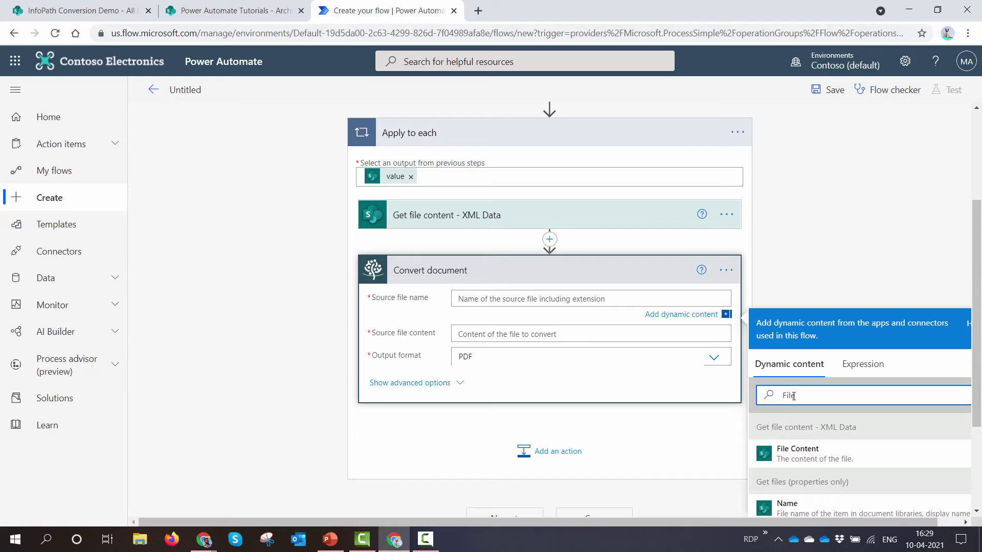
{"action": "scroll", "coordinate": [794, 396], "scroll_direction": "down", "scroll_amount": 3}
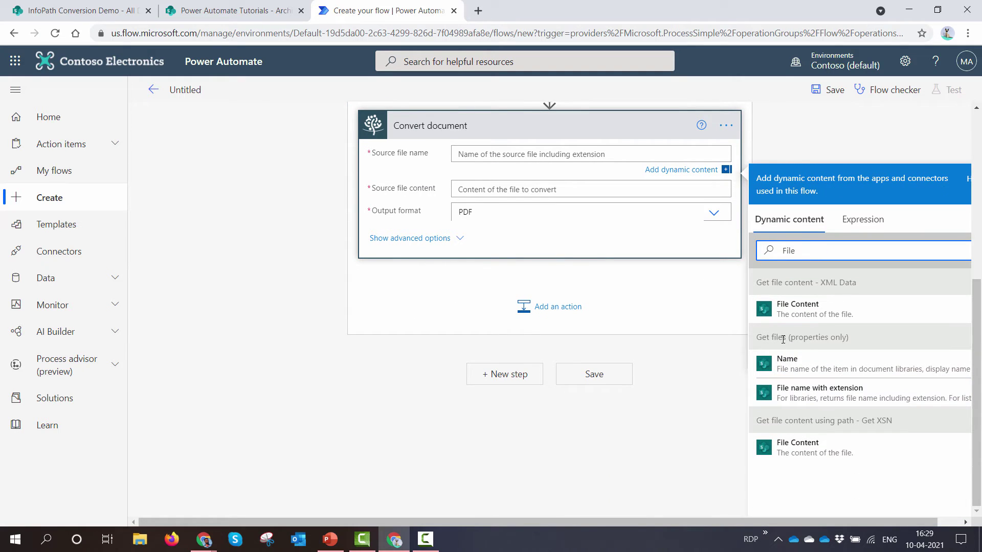
{"action": "left_click", "coordinate": [792, 391]}
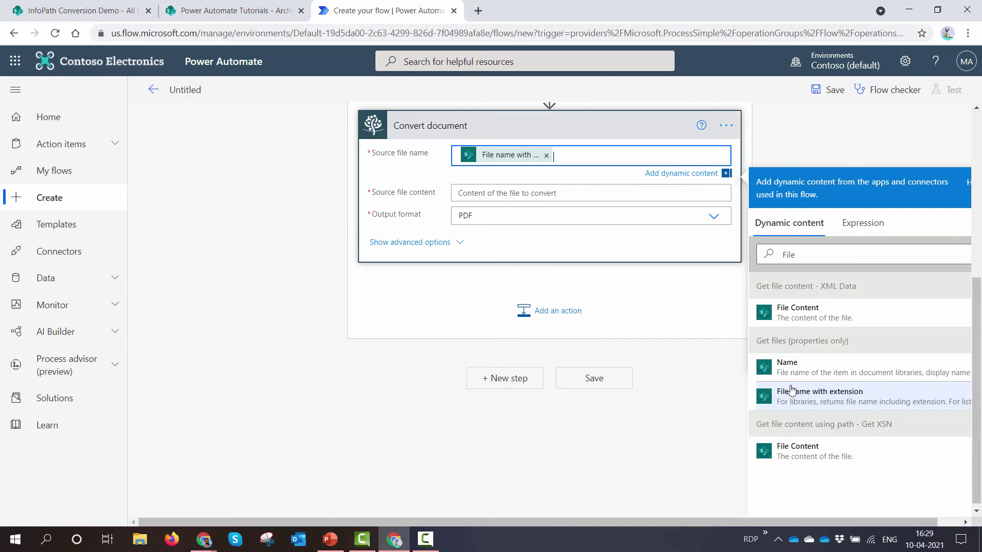
- Show Convert document's advanced options and set its source file content to File Content from Get file content - XML Data
{"action": "left_click", "coordinate": [608, 194]}
{"action": "left_click", "coordinate": [438, 254]}
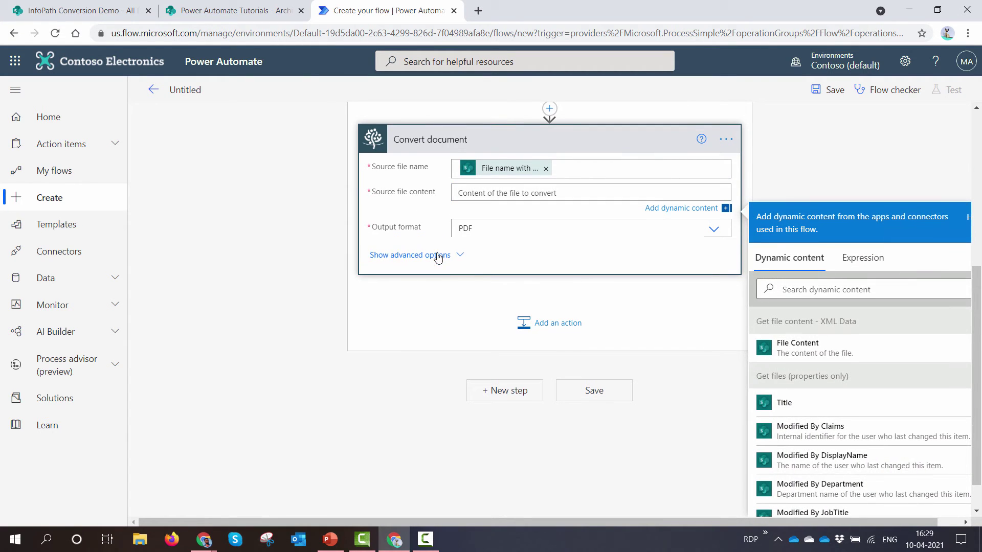
{"action": "left_click", "coordinate": [506, 253]}
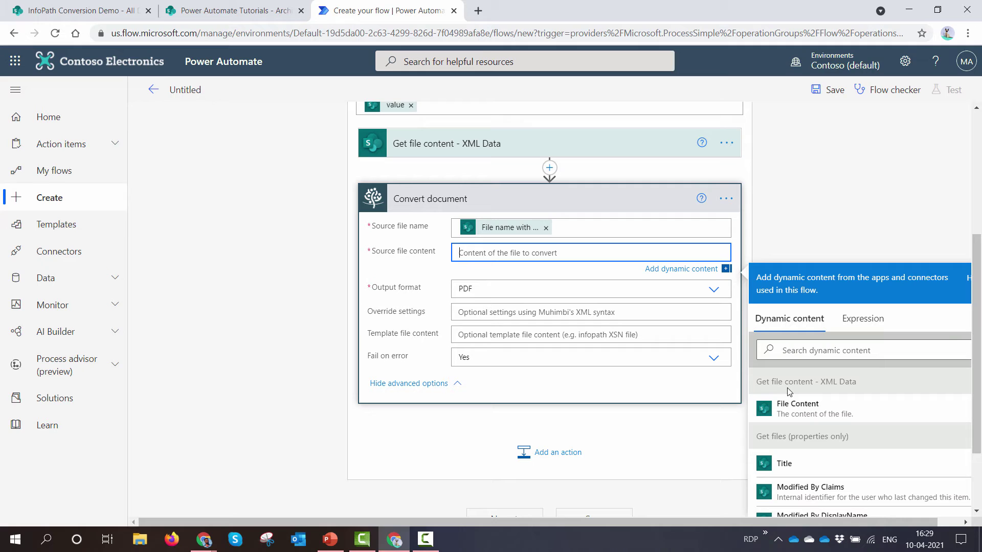
{"action": "left_click", "coordinate": [834, 412]}
- Set the template file content of Convert document to File Content from Get file content using path - Get XSN
{"action": "scroll", "coordinate": [653, 340], "scroll_direction": "down", "scroll_amount": 2}
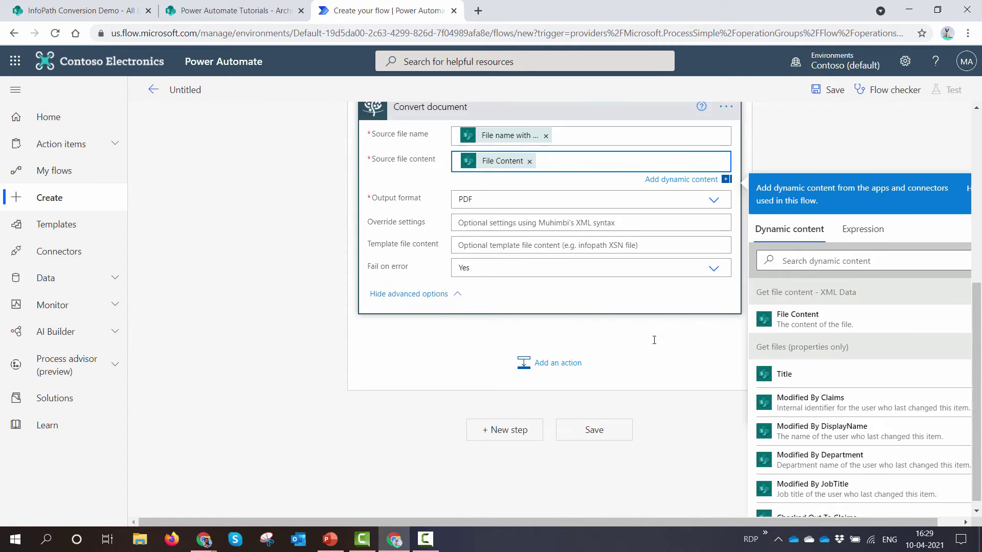
{"action": "left_click", "coordinate": [548, 231]}
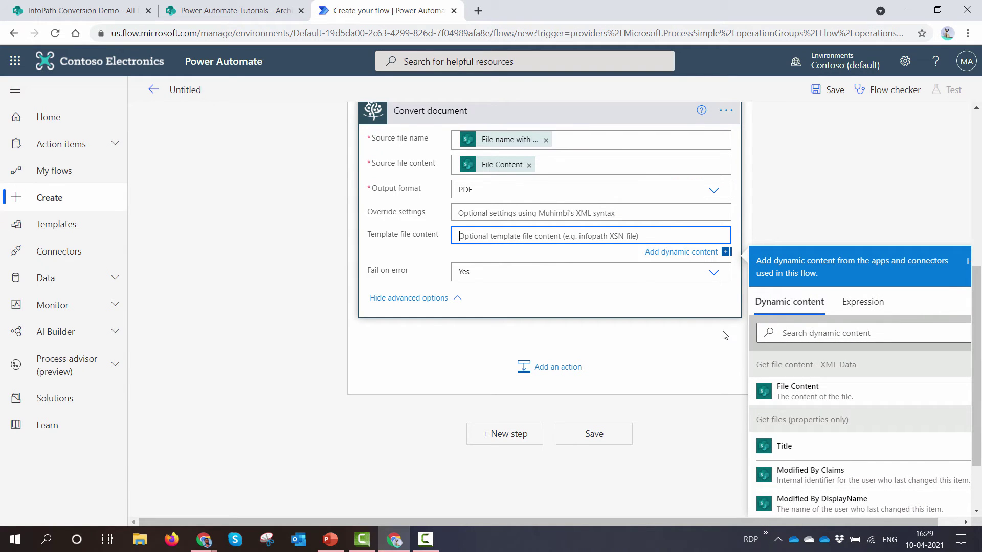
{"action": "scroll", "coordinate": [821, 404], "scroll_direction": "down", "scroll_amount": 10}
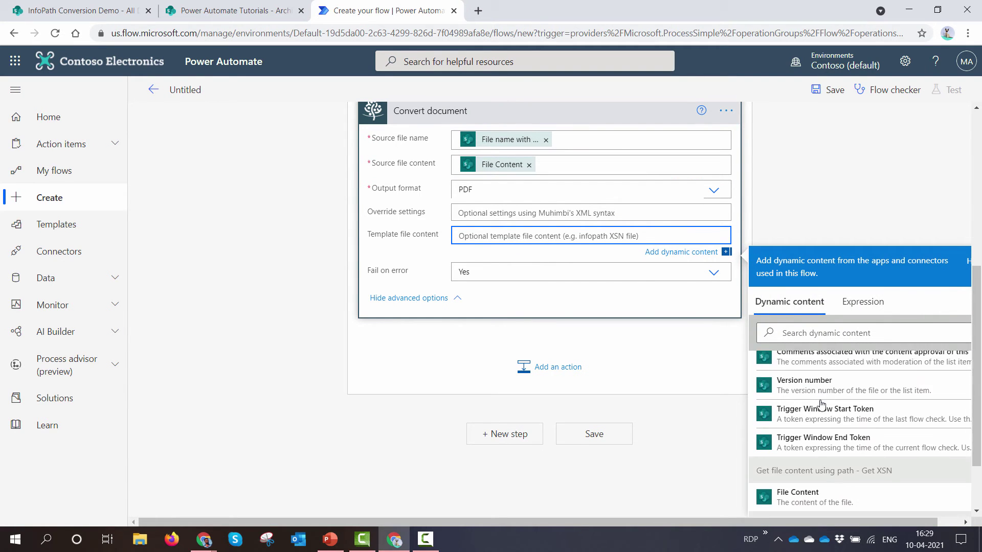
{"action": "scroll", "coordinate": [821, 404], "scroll_direction": "down", "scroll_amount": 3}
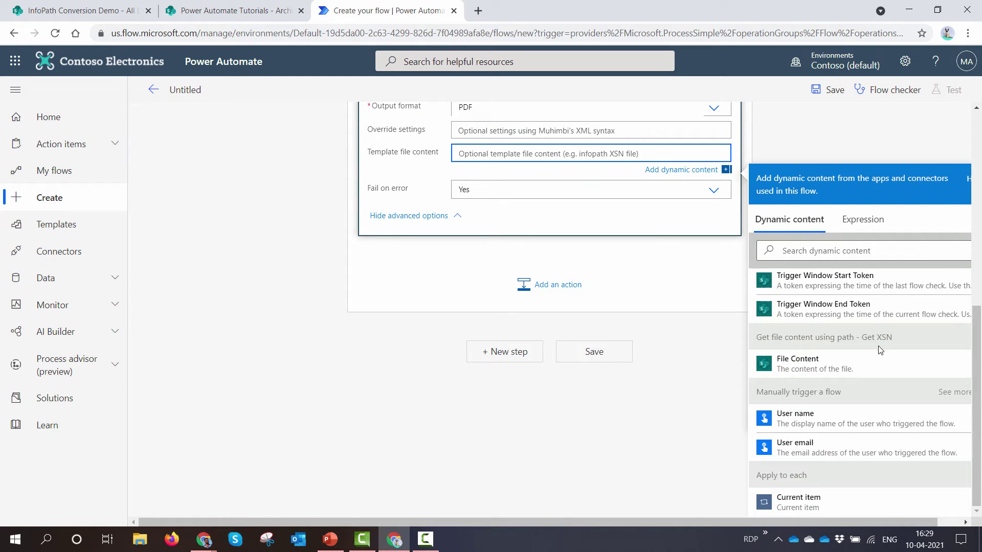
{"action": "left_click", "coordinate": [819, 364]}
- Add the SharePoint action Create file inside the loop, below Convert document
{"action": "left_click", "coordinate": [558, 297]}
{"action": "type", "text": "Create"}
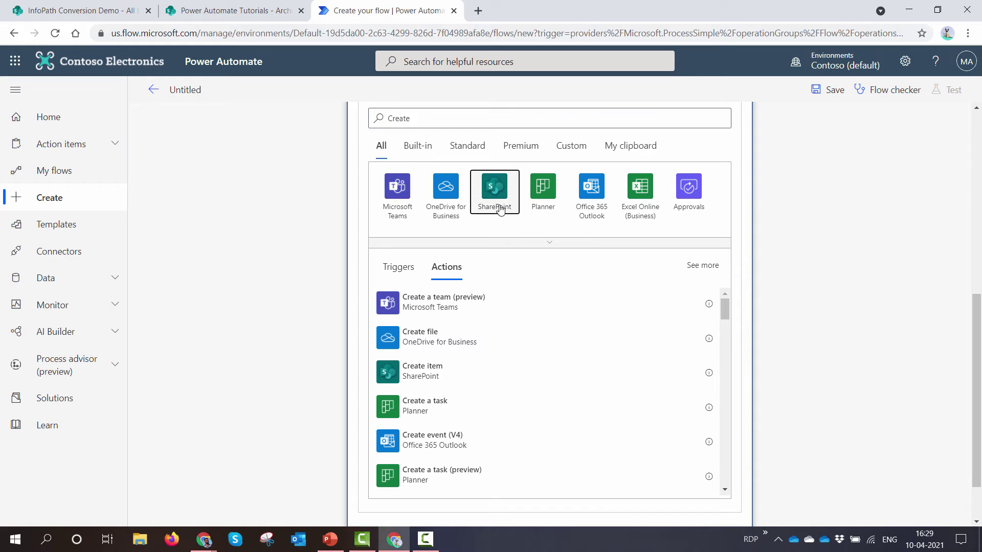
{"action": "left_click", "coordinate": [500, 209]}
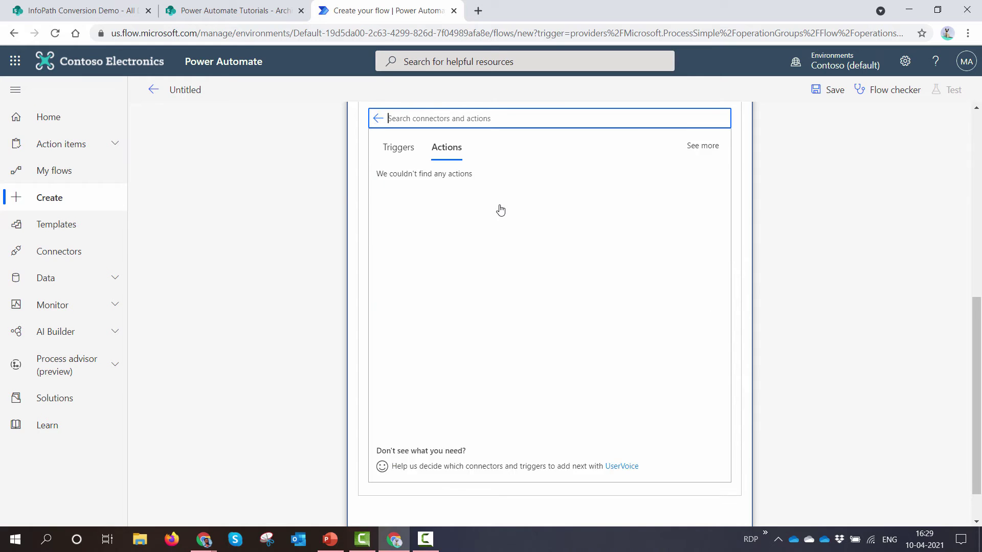
{"action": "left_click", "coordinate": [531, 113]}
{"action": "type", "text": "Create"}
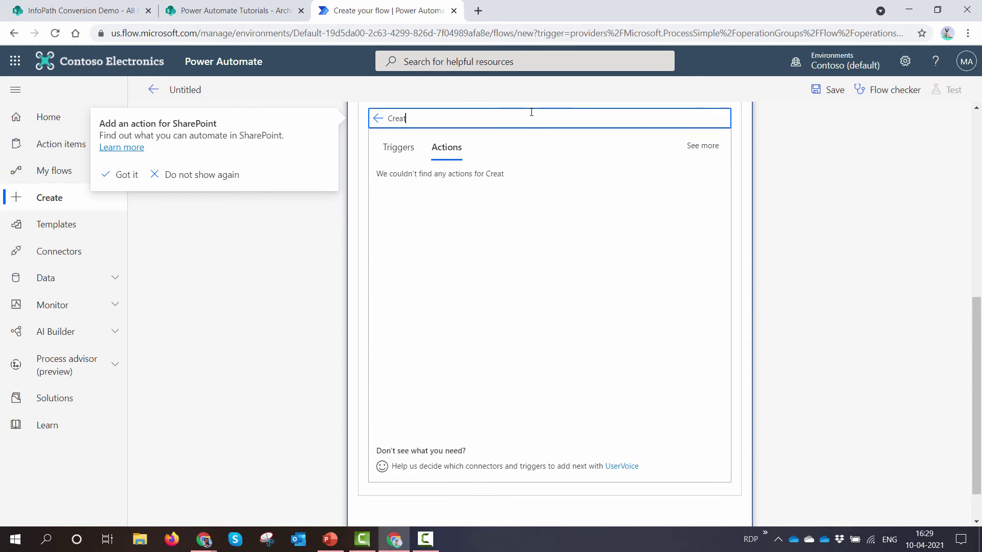
{"action": "left_click", "coordinate": [460, 250]}
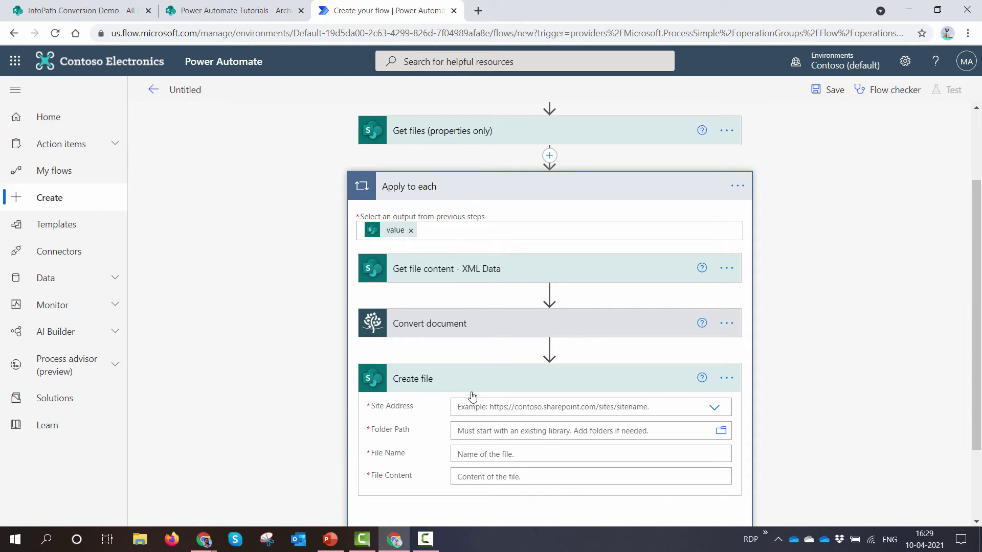
- Set the Create file action's site address to Power Automate Tutorials and its folder path to /Archived InfoPath Files
{"action": "left_click", "coordinate": [482, 402]}
{"action": "type", "text": "Power"}
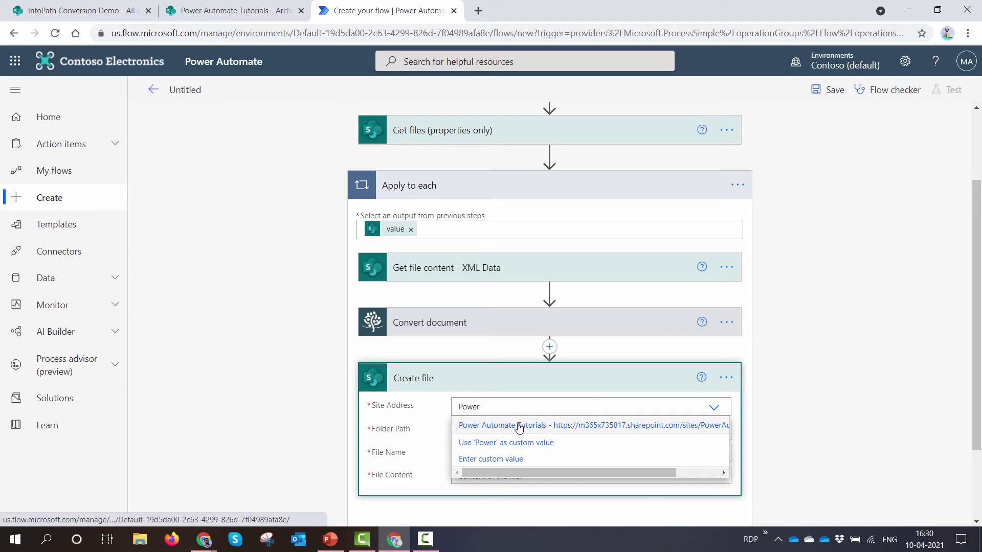
{"action": "left_click", "coordinate": [520, 426]}
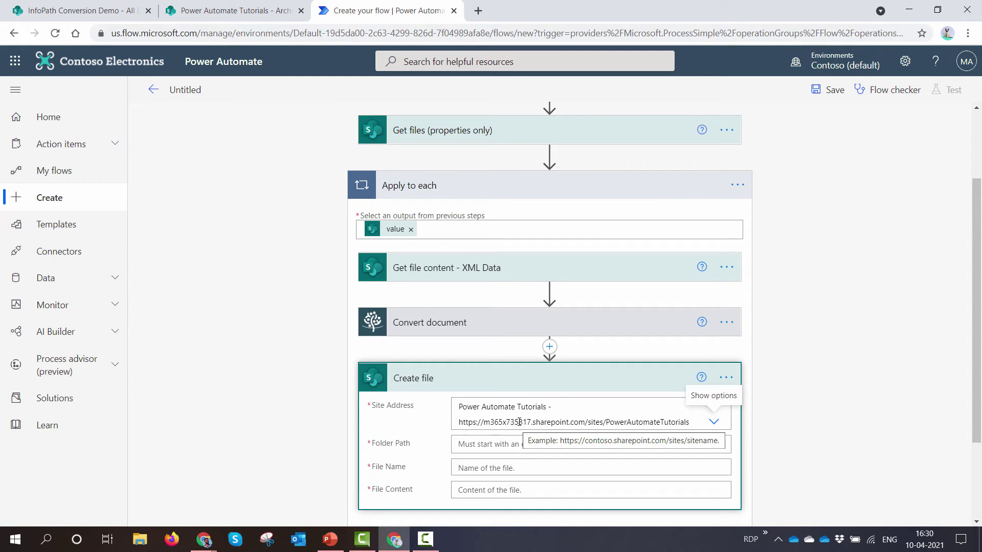
{"action": "scroll", "coordinate": [520, 422], "scroll_direction": "down", "scroll_amount": 3}
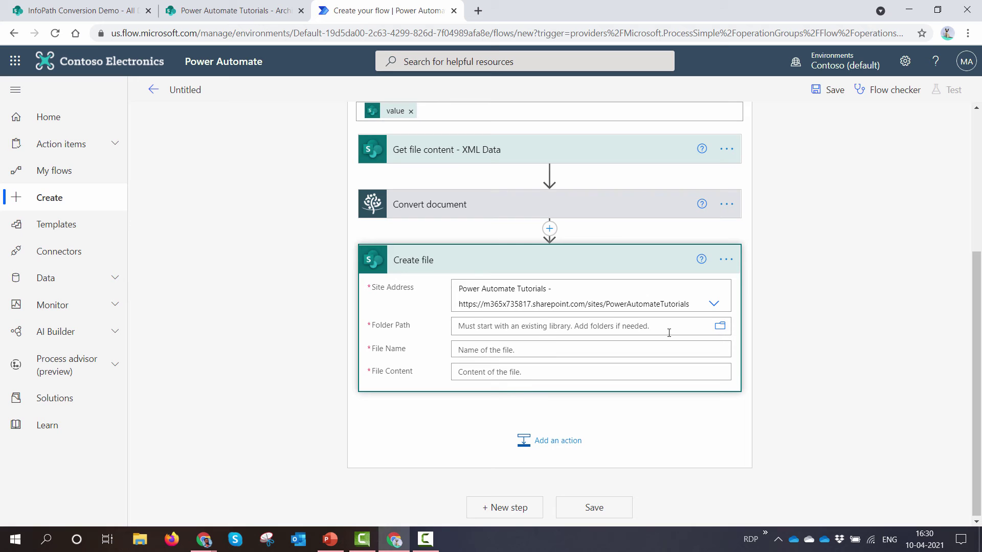
{"action": "left_click", "coordinate": [715, 330]}
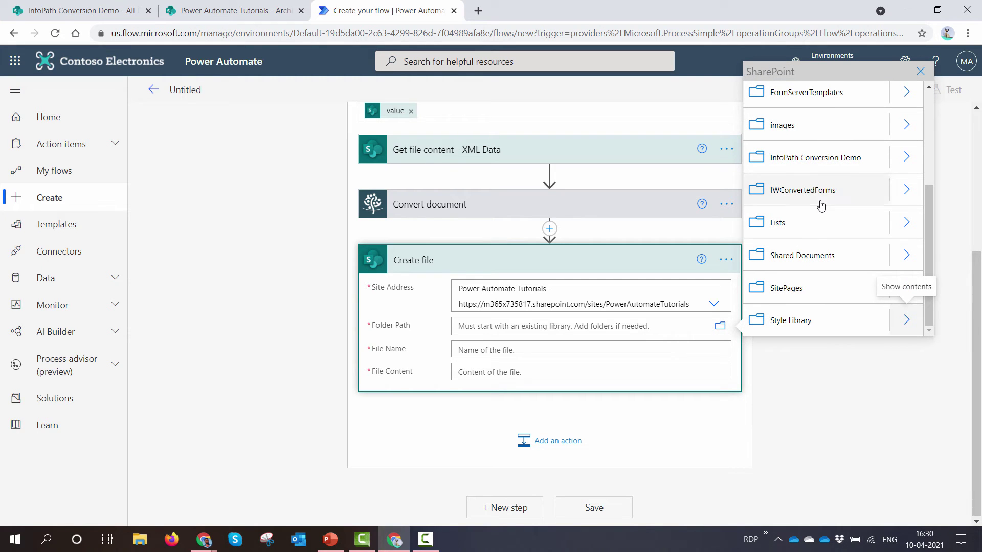
{"action": "scroll", "coordinate": [827, 181], "scroll_direction": "up", "scroll_amount": 3}
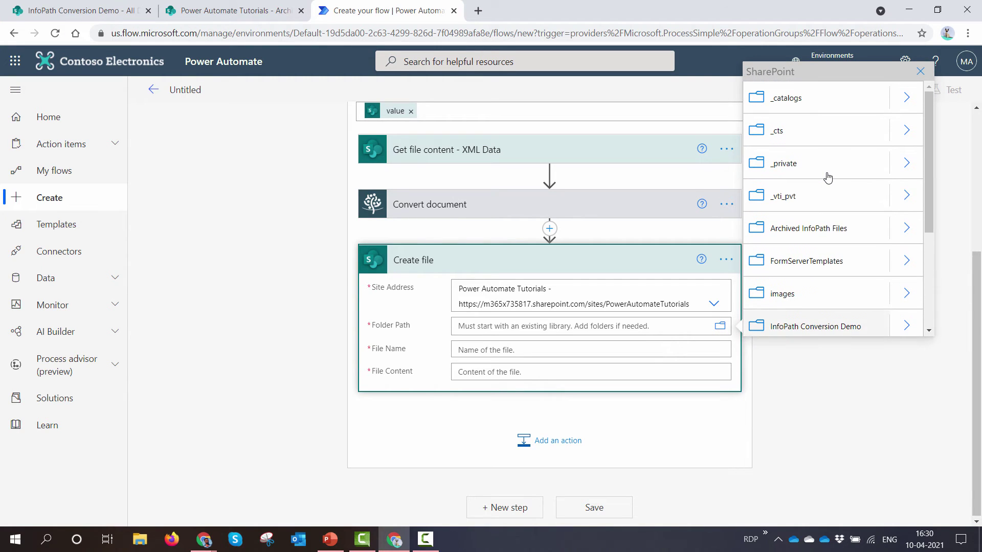
{"action": "left_click", "coordinate": [832, 235]}
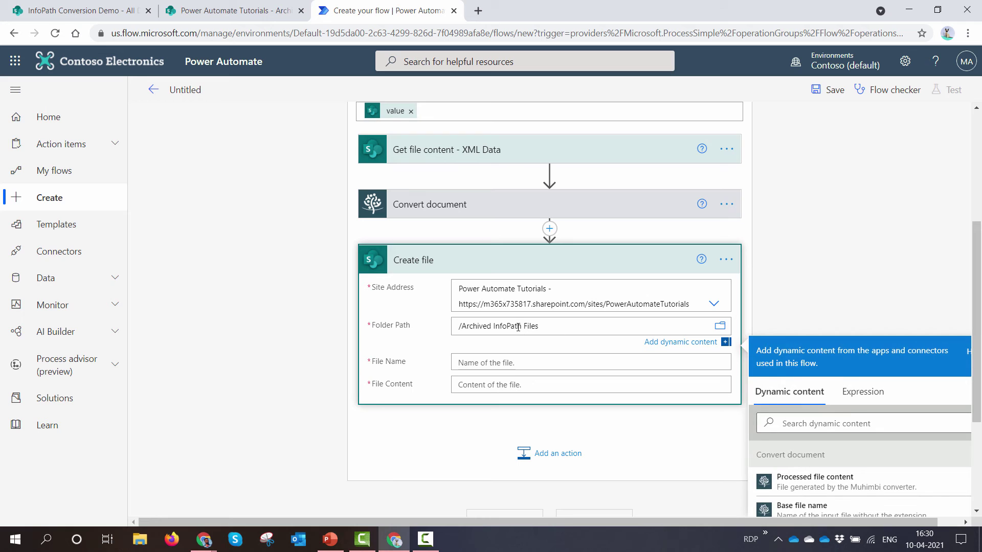
- Set Create file's file name to the dynamic Base file name followed by .pdf, and its file content to Processed file content
{"action": "left_click", "coordinate": [539, 364]}
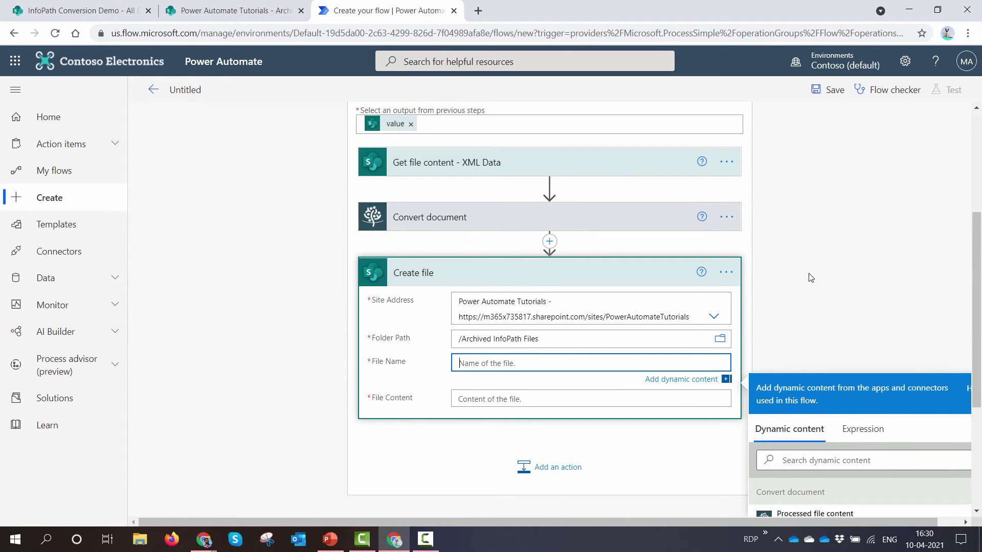
{"action": "scroll", "coordinate": [811, 278], "scroll_direction": "down", "scroll_amount": 2}
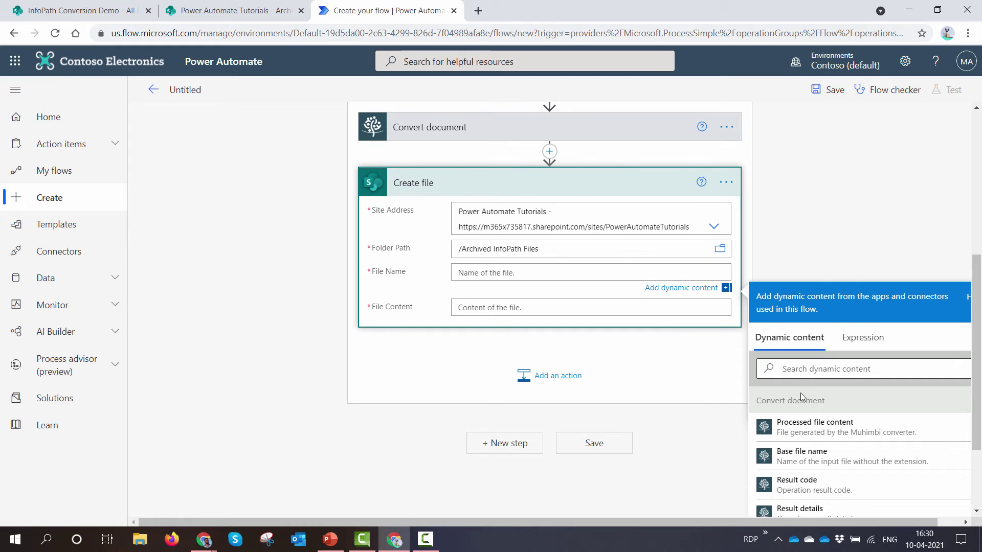
{"action": "left_click", "coordinate": [797, 461]}
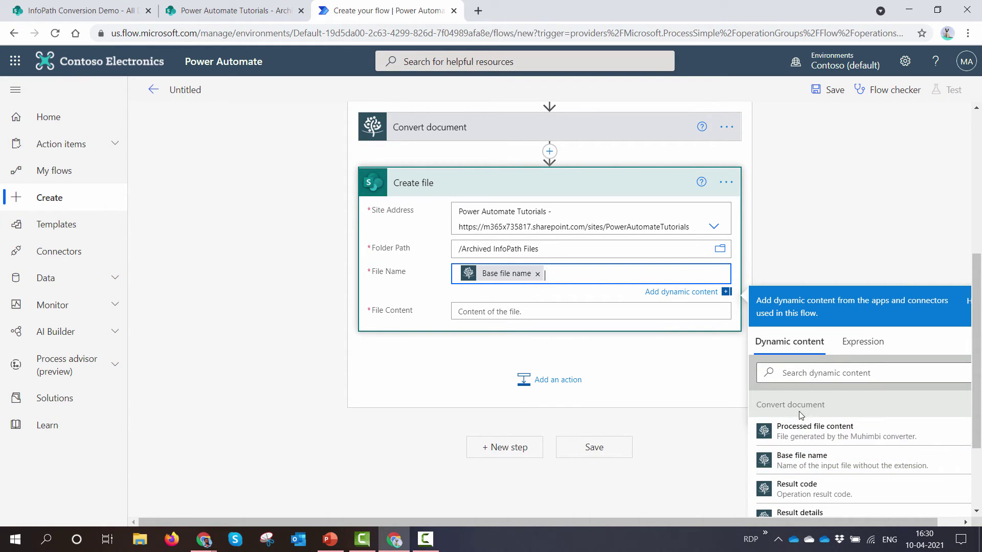
{"action": "type", "text": ".pdf"}
{"action": "left_click", "coordinate": [606, 311]}
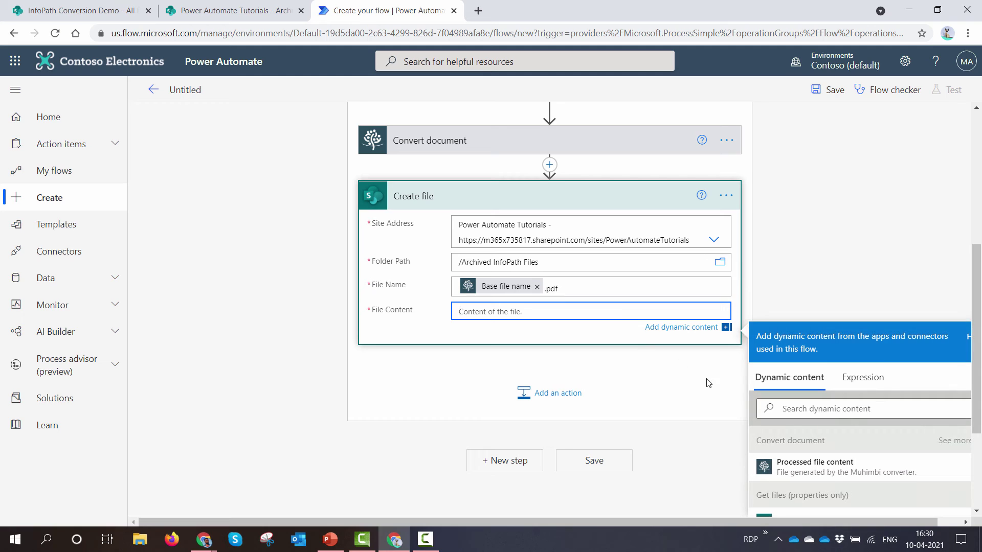
{"action": "left_click", "coordinate": [801, 471]}
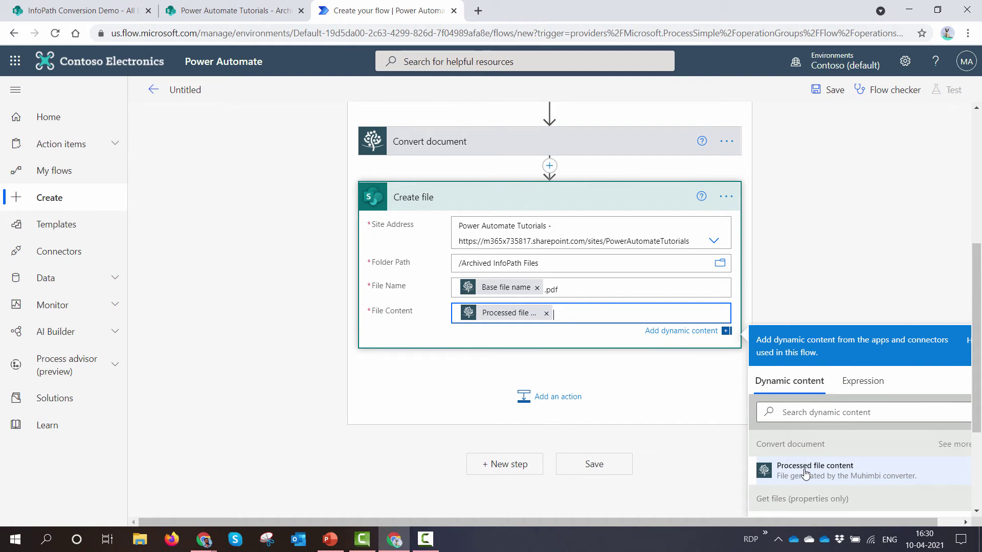
- Name the flow "Archive InfoPath Demo" and save it
{"action": "left_click", "coordinate": [189, 91]}
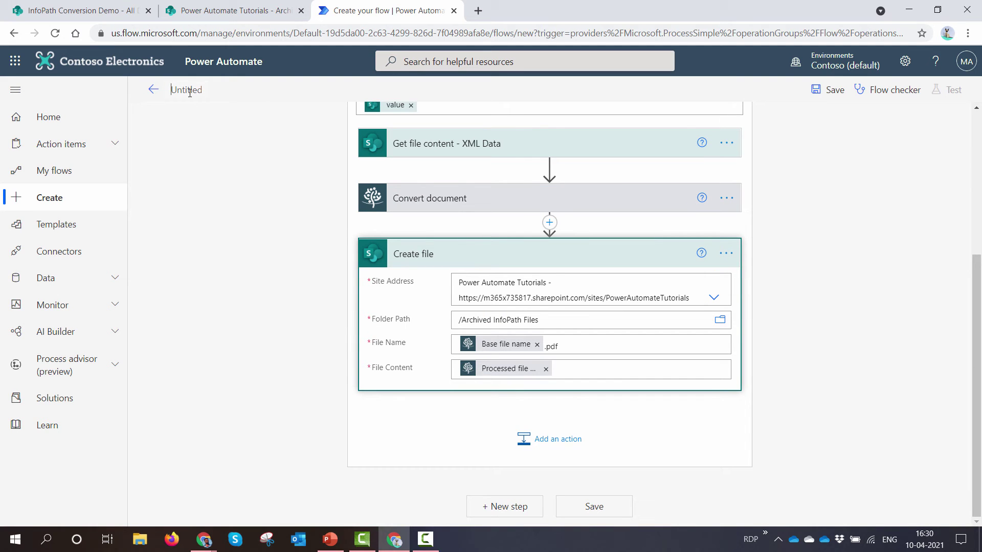
{"action": "type", "text": "Archiv"}
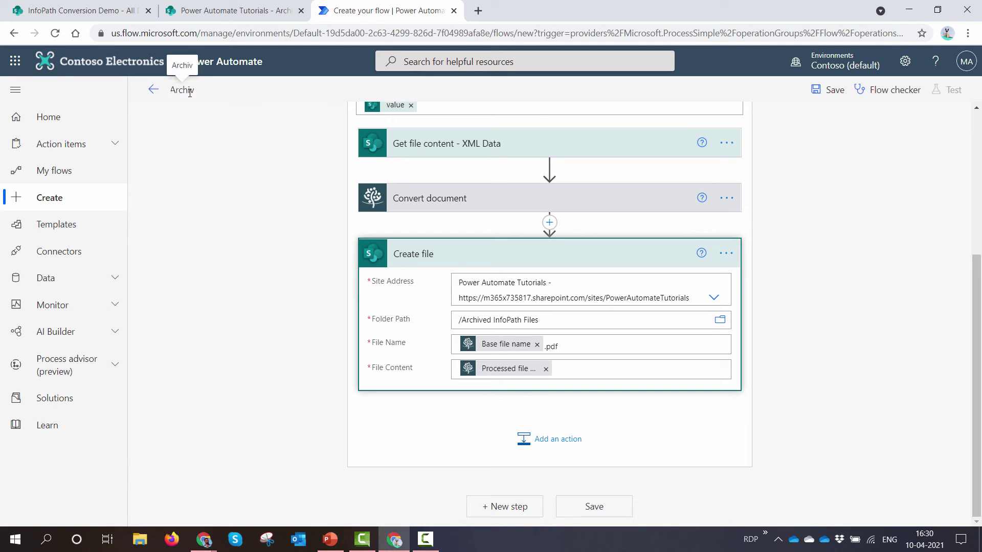
{"action": "type", "text": "e Info"}
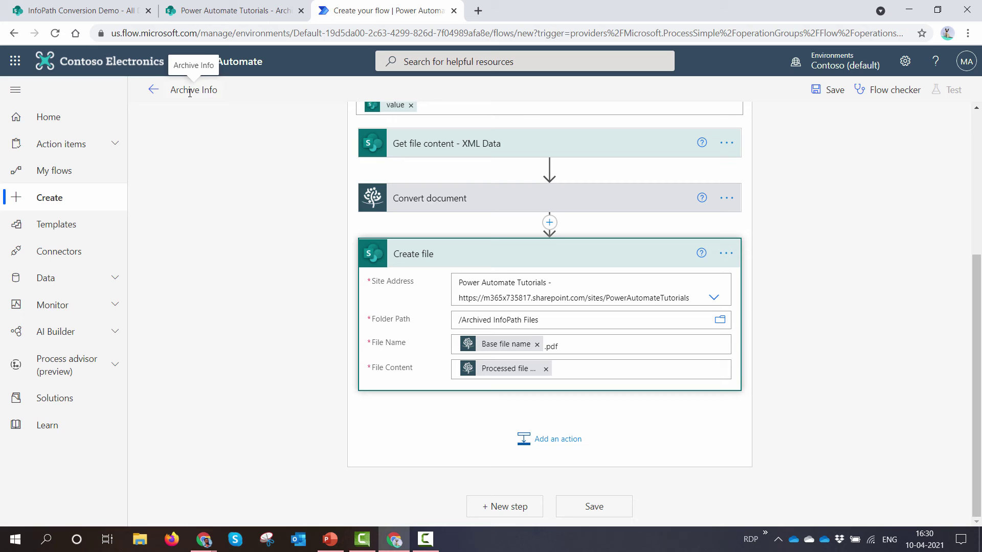
{"action": "type", "text": "Path Demo"}
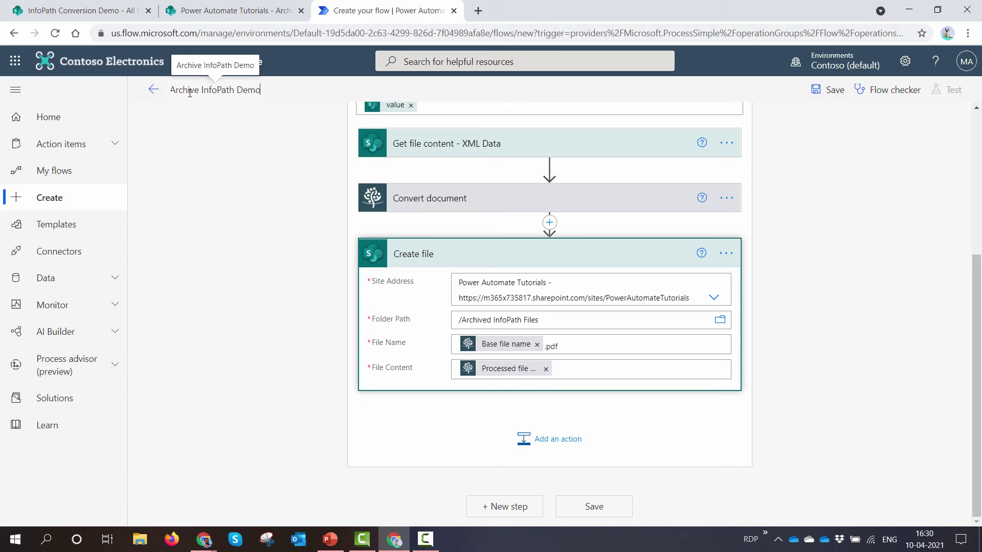
{"action": "left_click", "coordinate": [829, 92]}
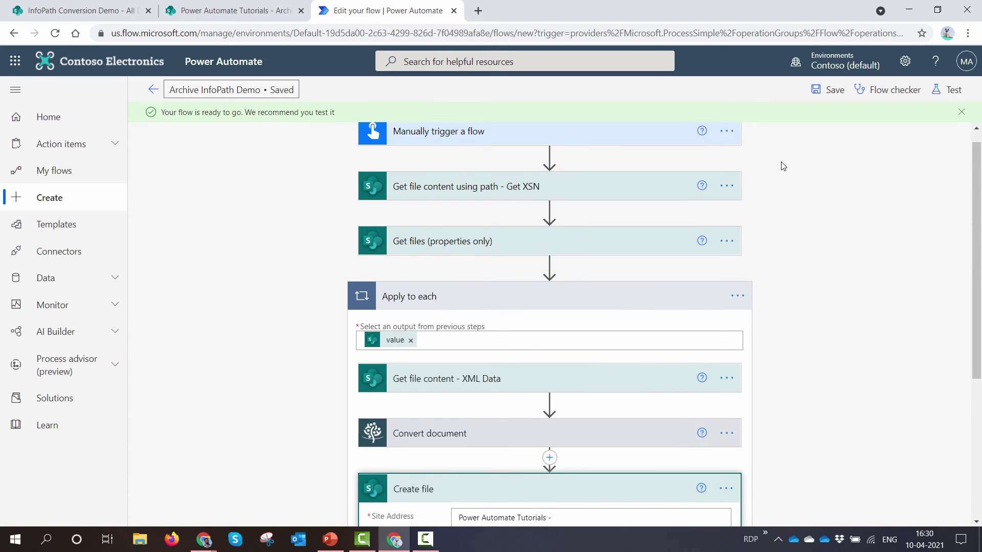
- Start a manual test run of the Archive InfoPath Demo flow
{"action": "left_click", "coordinate": [948, 89]}
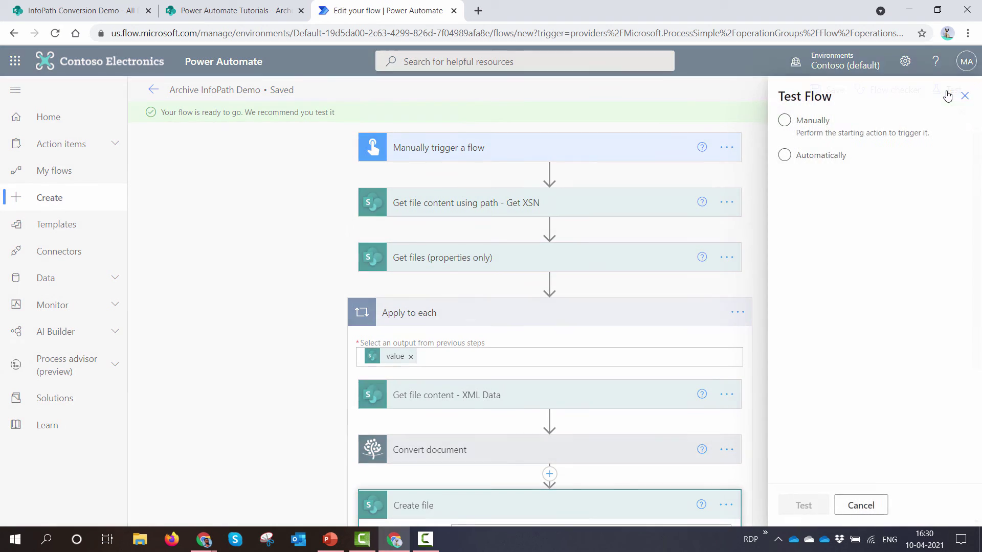
{"action": "left_click", "coordinate": [815, 134]}
{"action": "left_click", "coordinate": [801, 505]}
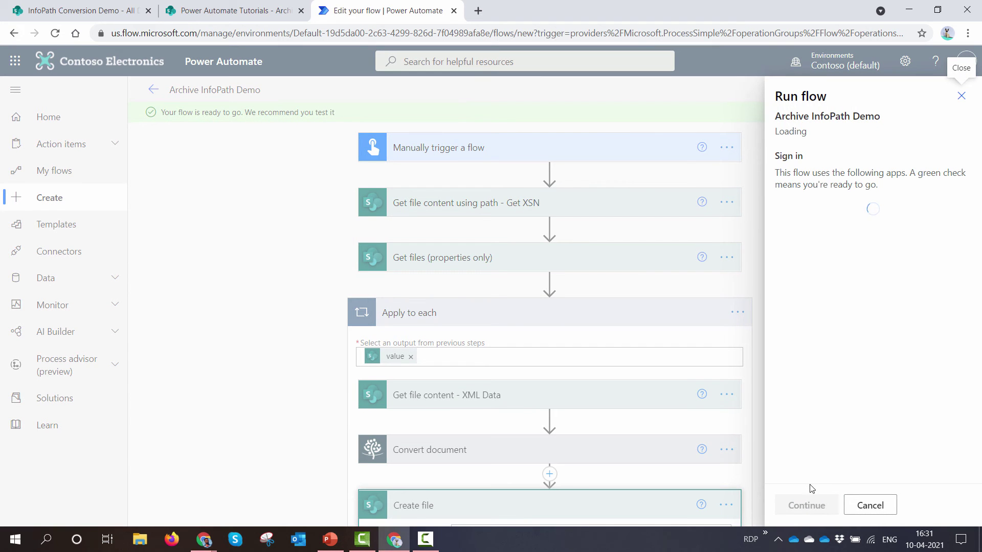
{"action": "left_click", "coordinate": [808, 503]}
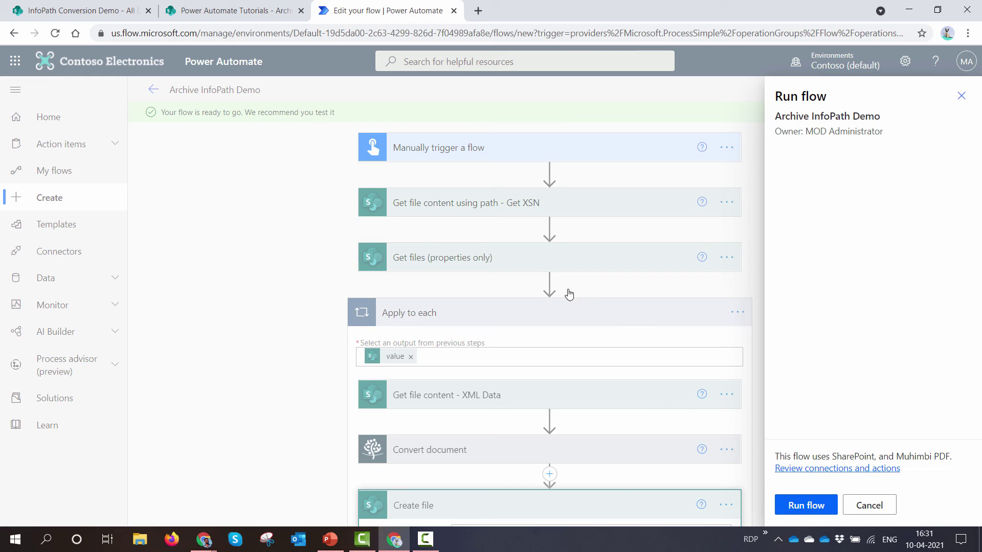
{"action": "left_click", "coordinate": [805, 506]}
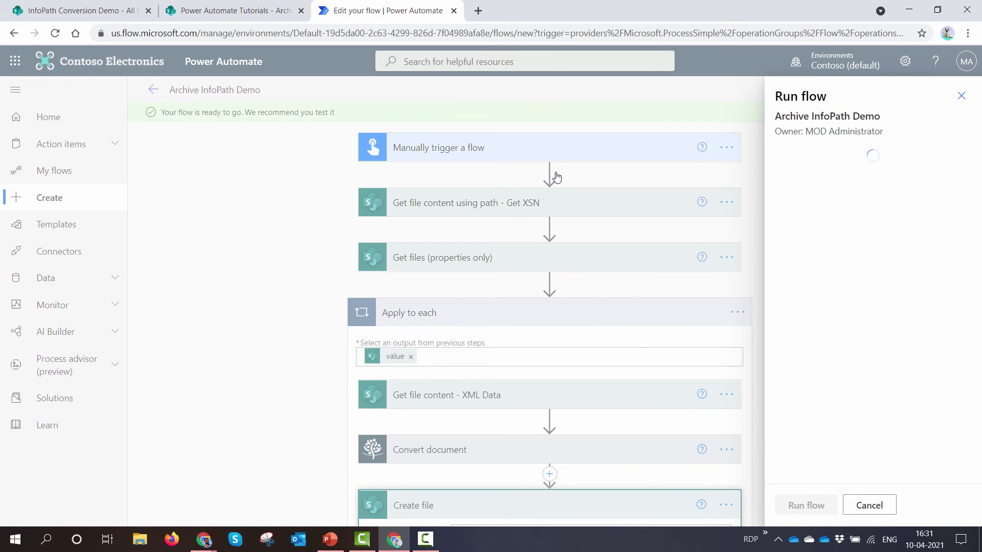
- Run the Archive InfoPath Demo flow and expand its Apply to each loop in the run details
{"action": "left_click", "coordinate": [799, 507]}
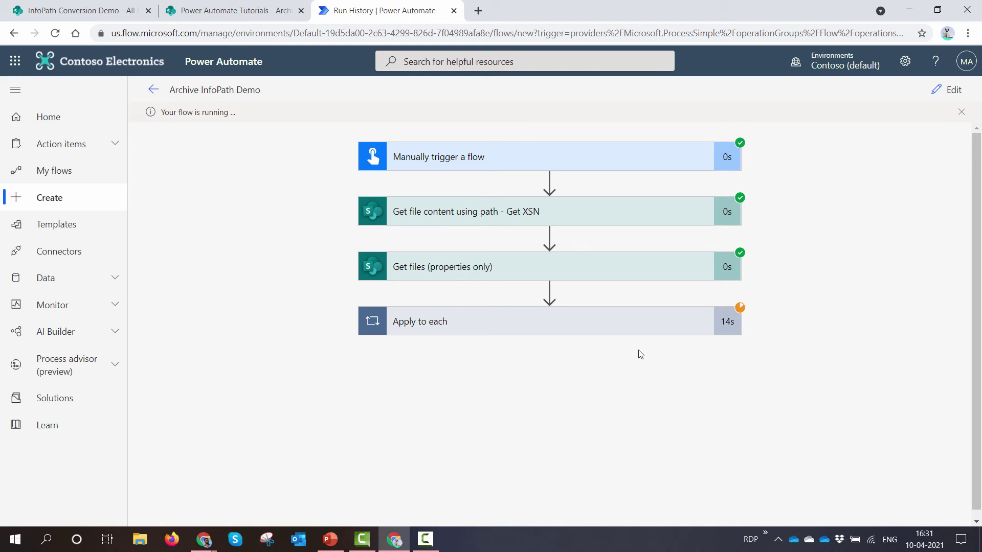
{"action": "left_click", "coordinate": [634, 329]}
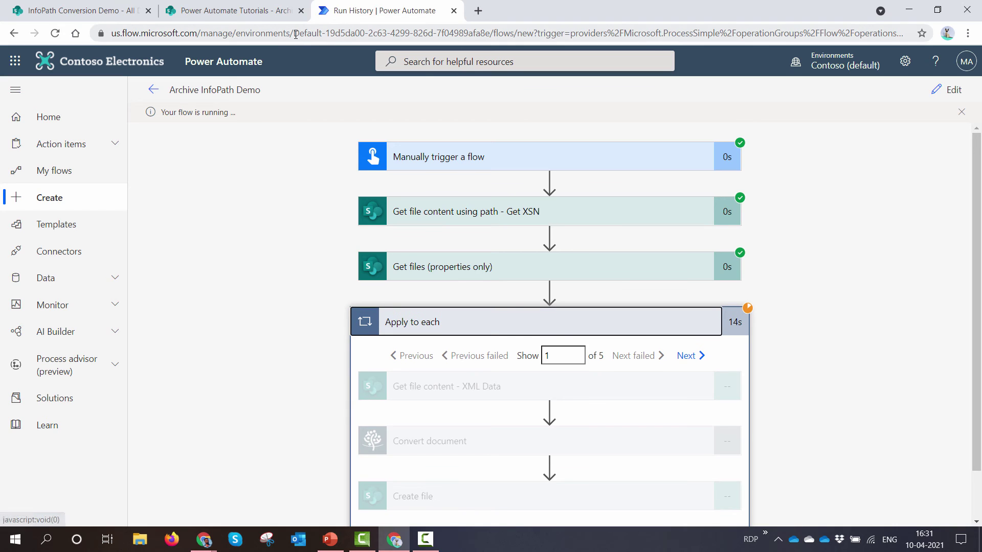
- Check the flow's run progress against the Archived InfoPath Files library, and open Form Sample 2.pdf from it
{"action": "left_click", "coordinate": [261, 15]}
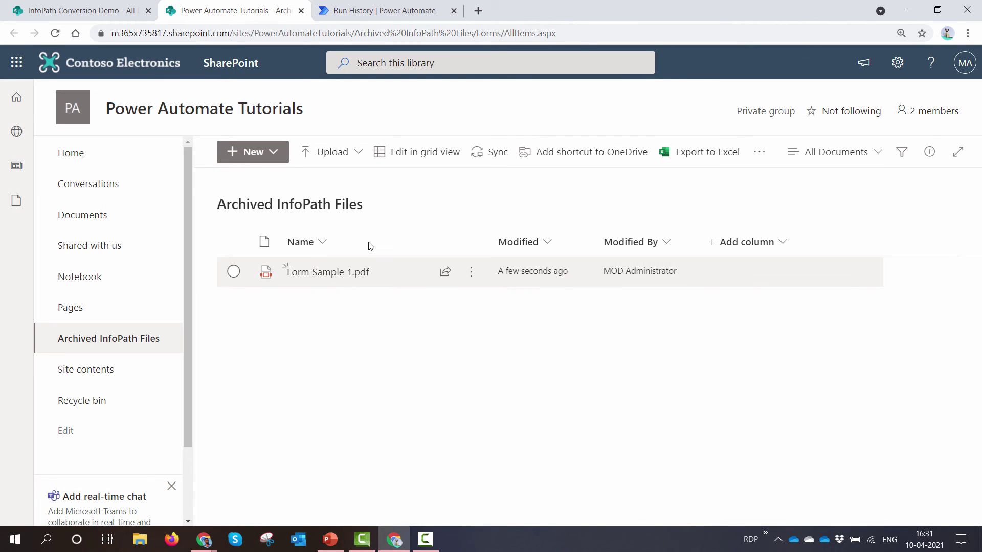
{"action": "left_click", "coordinate": [372, 10]}
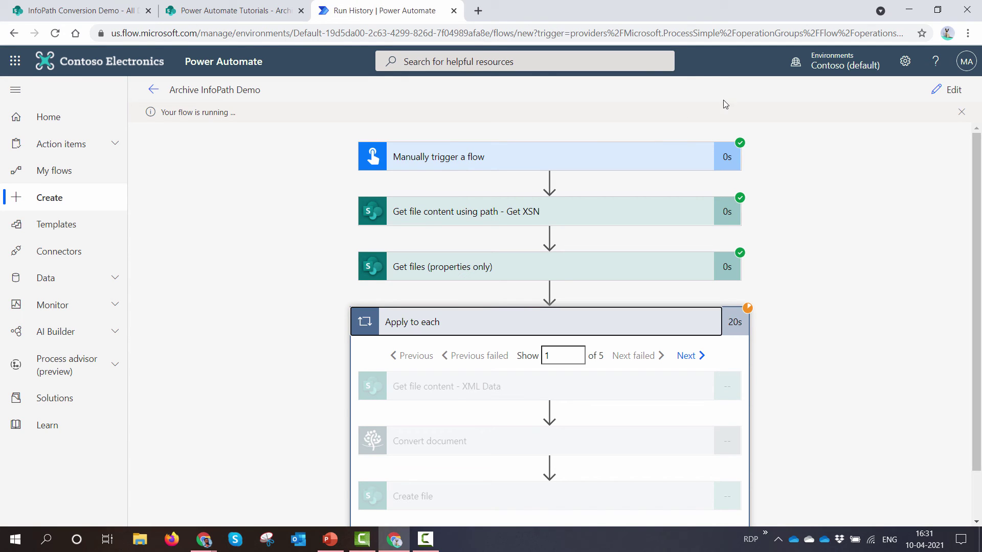
{"action": "left_click", "coordinate": [270, 8]}
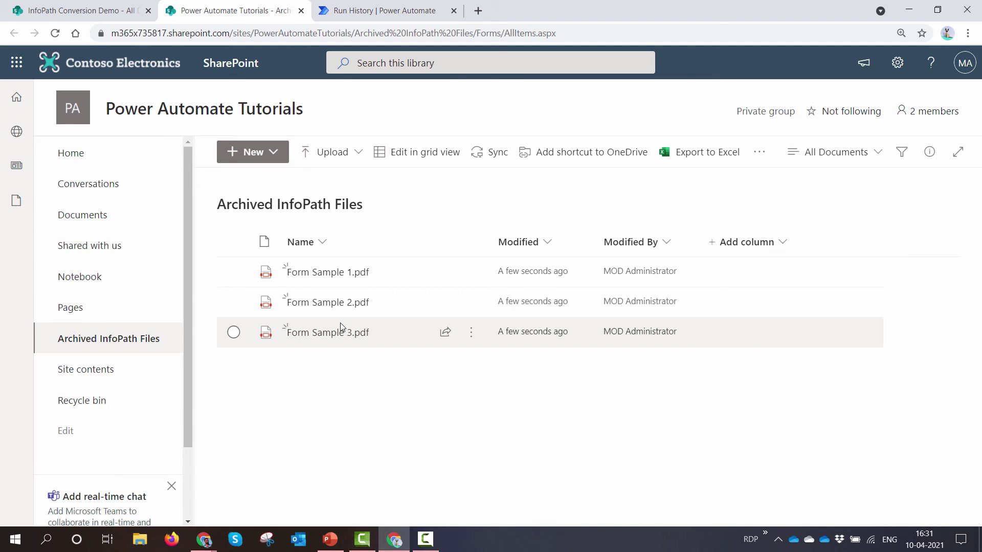
{"action": "left_click", "coordinate": [401, 7]}
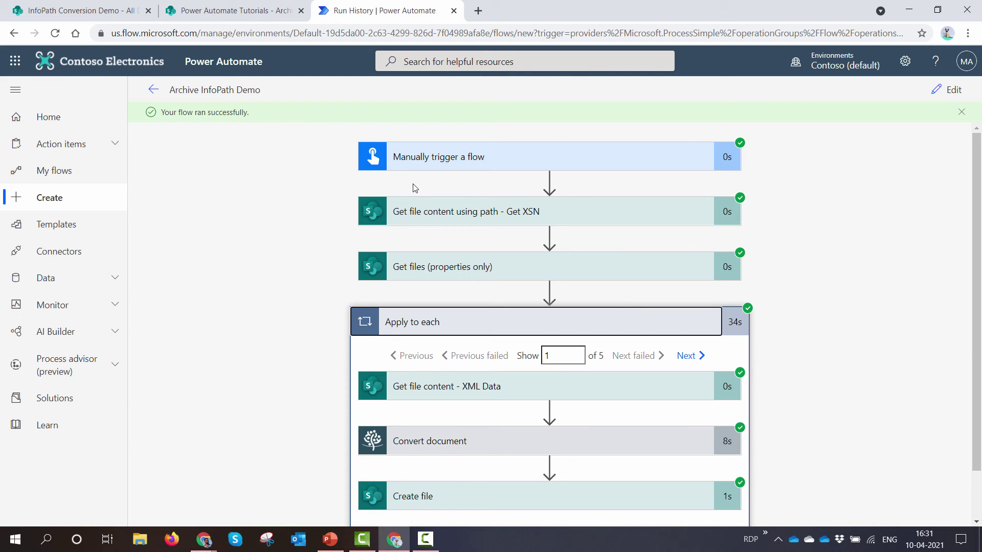
{"action": "left_click", "coordinate": [268, 12]}
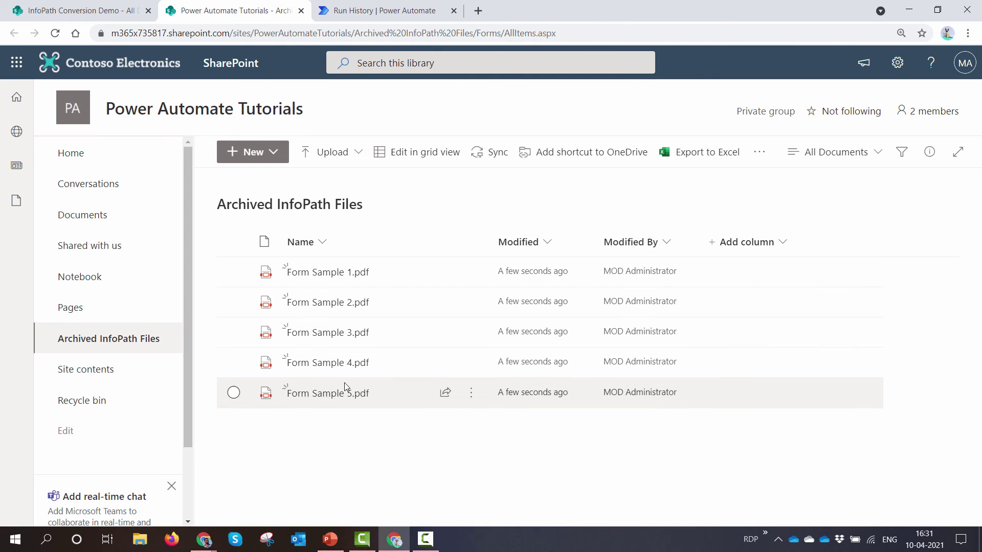
{"action": "left_click", "coordinate": [333, 303]}
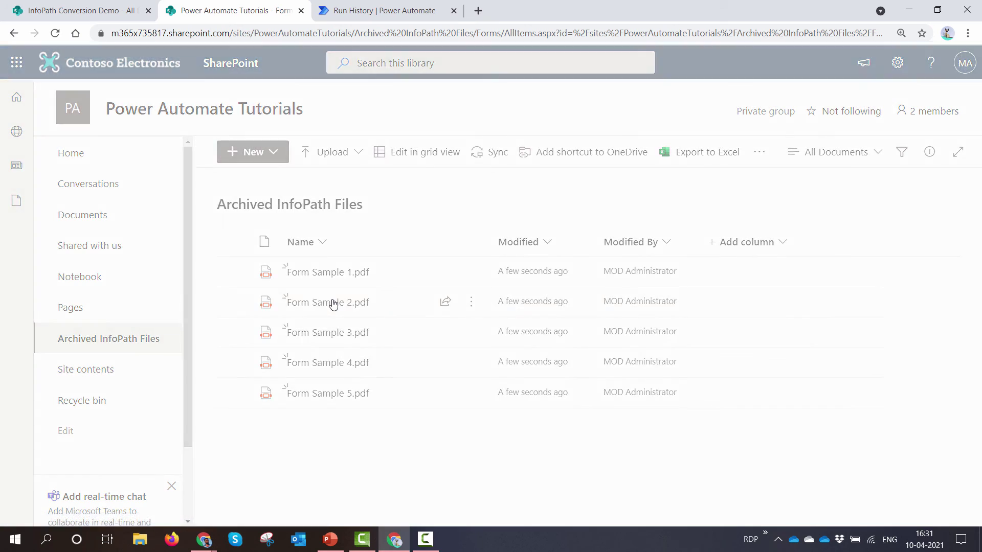
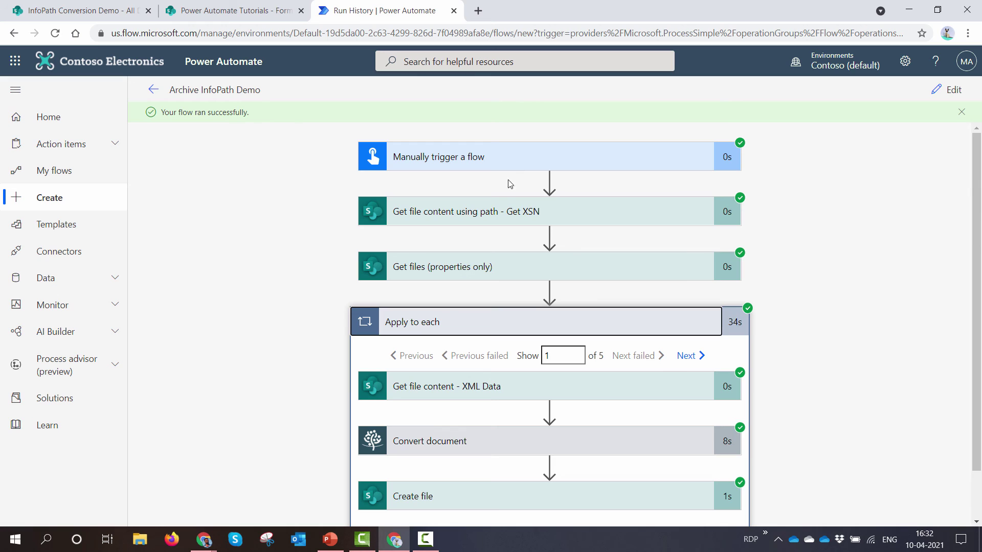
- Reopen the flow for editing and review the Get XSN and Get files (properties only) settings and the Apply to each input
{"action": "left_click", "coordinate": [945, 97]}
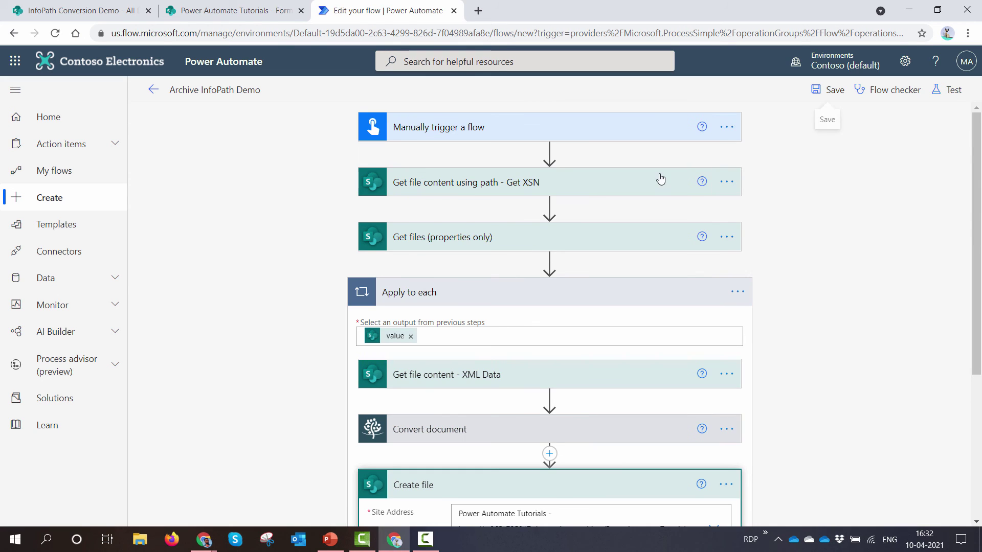
{"action": "left_click", "coordinate": [585, 190]}
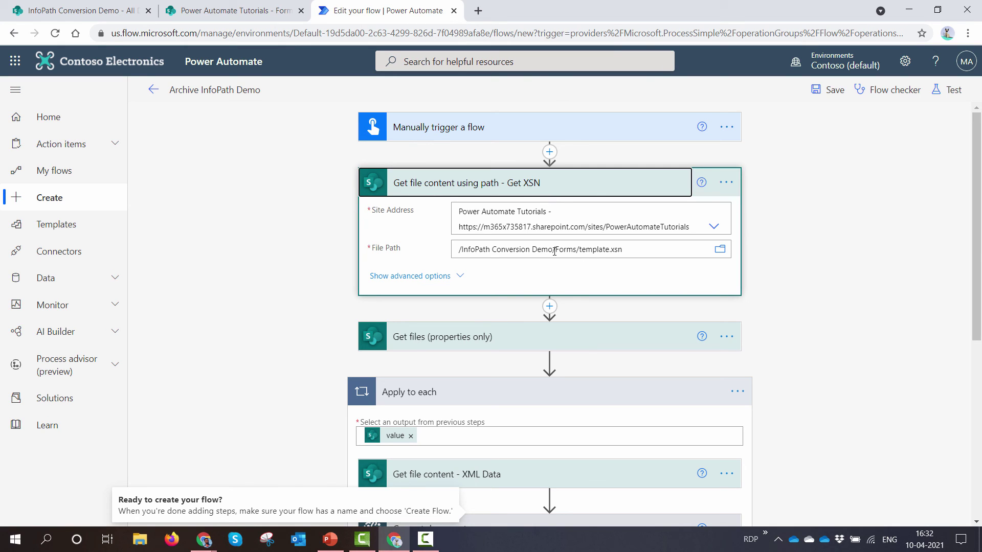
{"action": "left_click", "coordinate": [538, 347]}
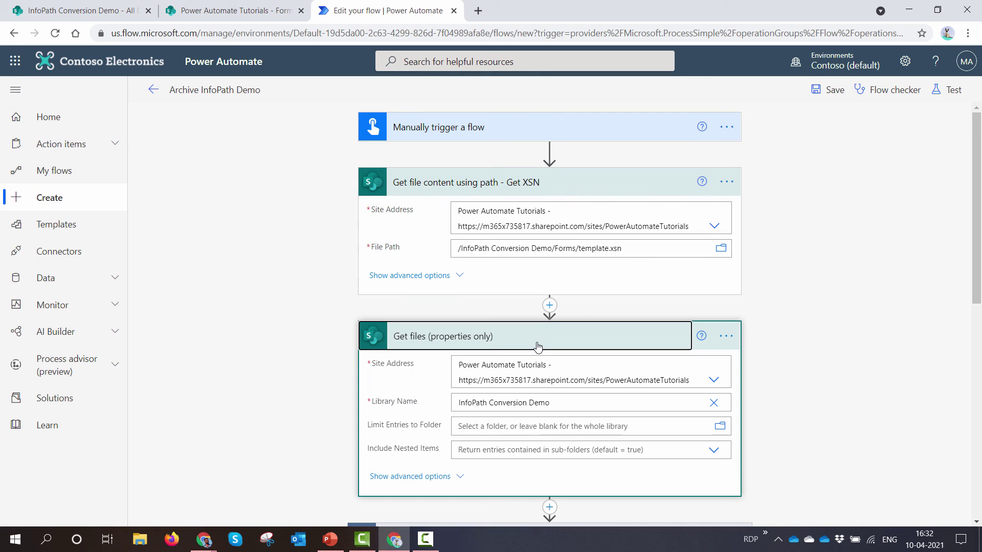
{"action": "scroll", "coordinate": [538, 347], "scroll_direction": "down", "scroll_amount": 2}
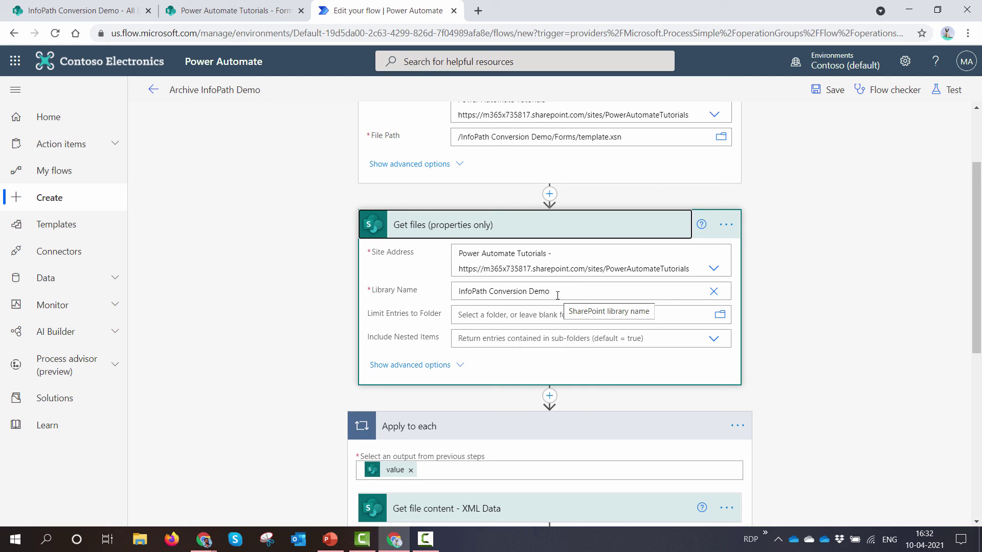
{"action": "scroll", "coordinate": [557, 295], "scroll_direction": "down", "scroll_amount": 3}
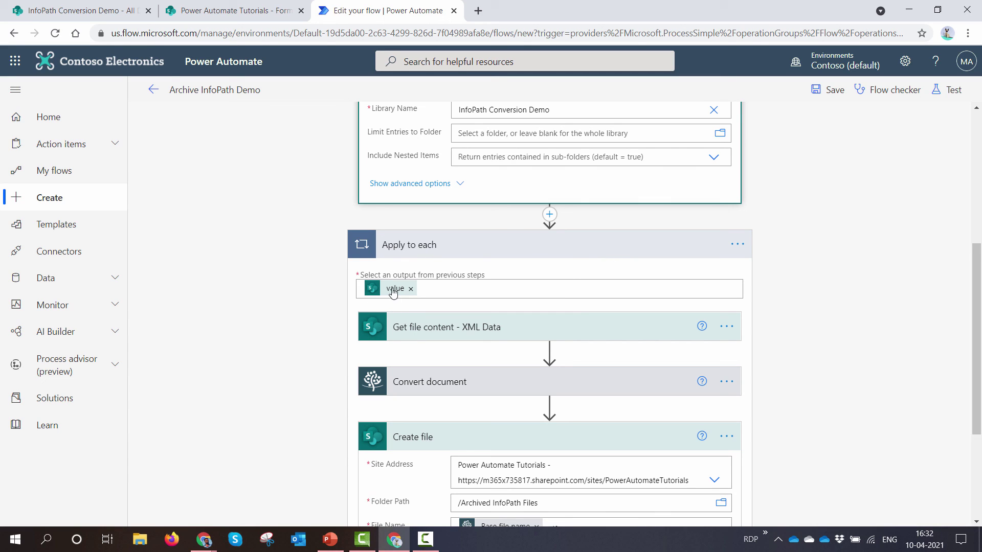
{"action": "mouse_move", "coordinate": [392, 292]}
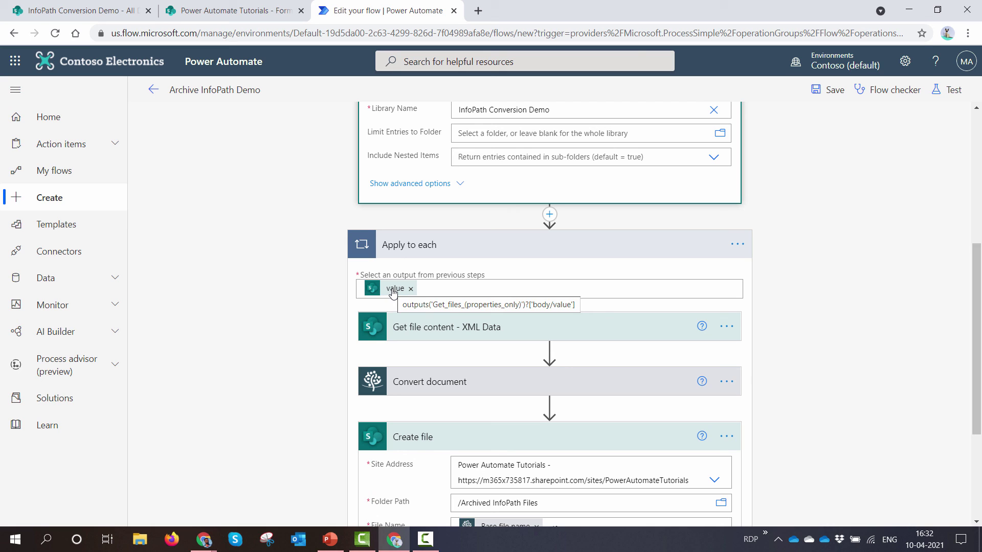
- Examine the Get file content - XML Data and Convert document settings, including the source of the template file content
{"action": "left_click", "coordinate": [424, 326]}
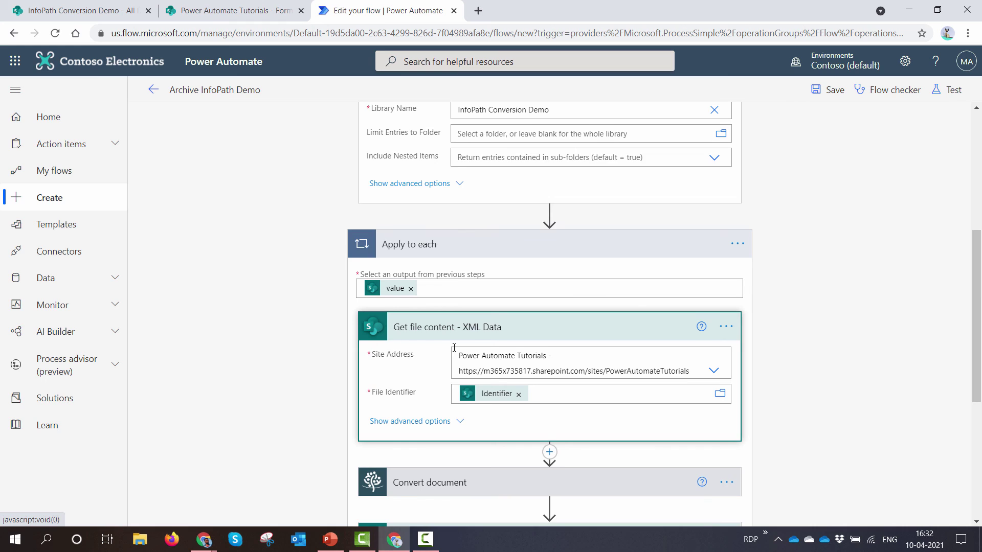
{"action": "scroll", "coordinate": [454, 348], "scroll_direction": "down", "scroll_amount": 3}
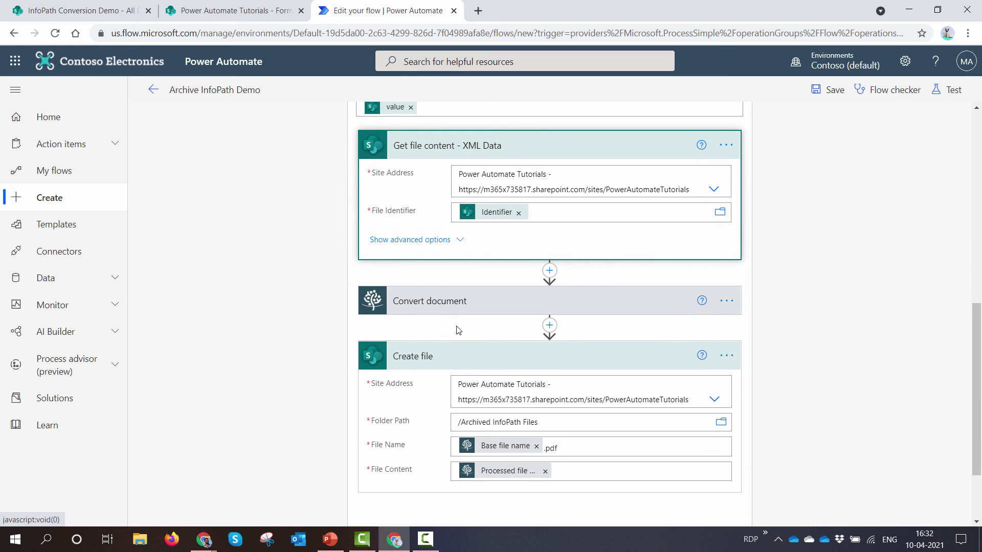
{"action": "left_click", "coordinate": [463, 310]}
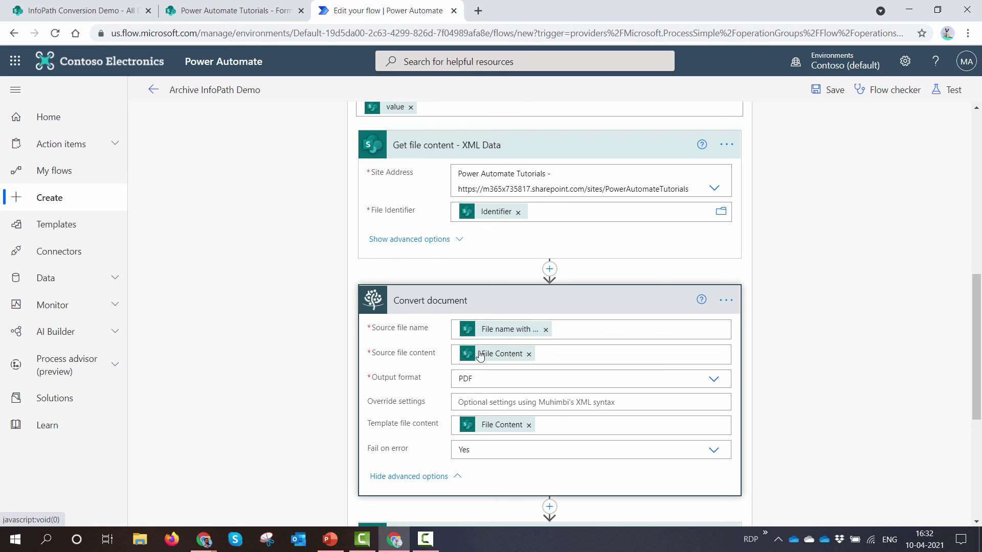
{"action": "scroll", "coordinate": [496, 416], "scroll_direction": "down", "scroll_amount": 1}
{"action": "scroll", "coordinate": [496, 417], "scroll_direction": "down", "scroll_amount": 2}
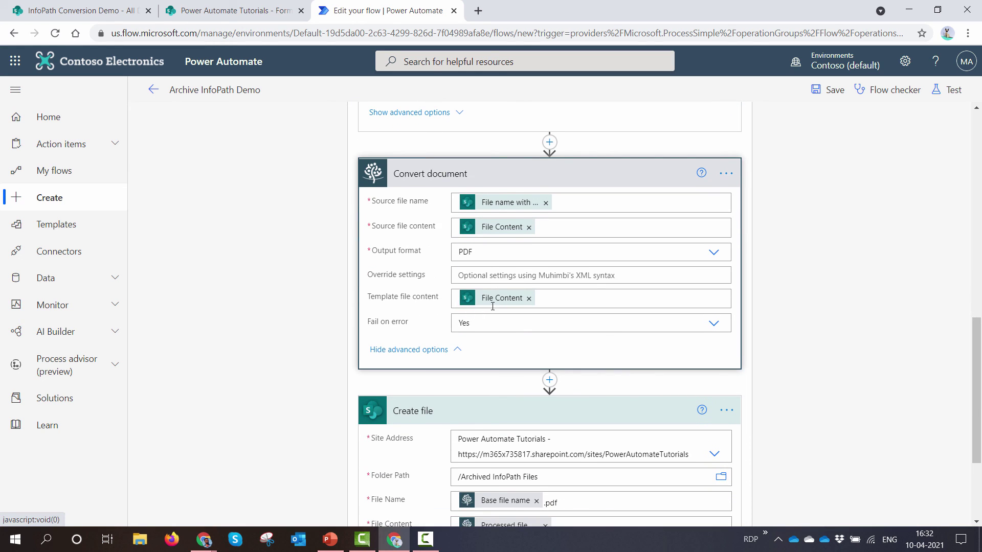
{"action": "mouse_move", "coordinate": [490, 306]}
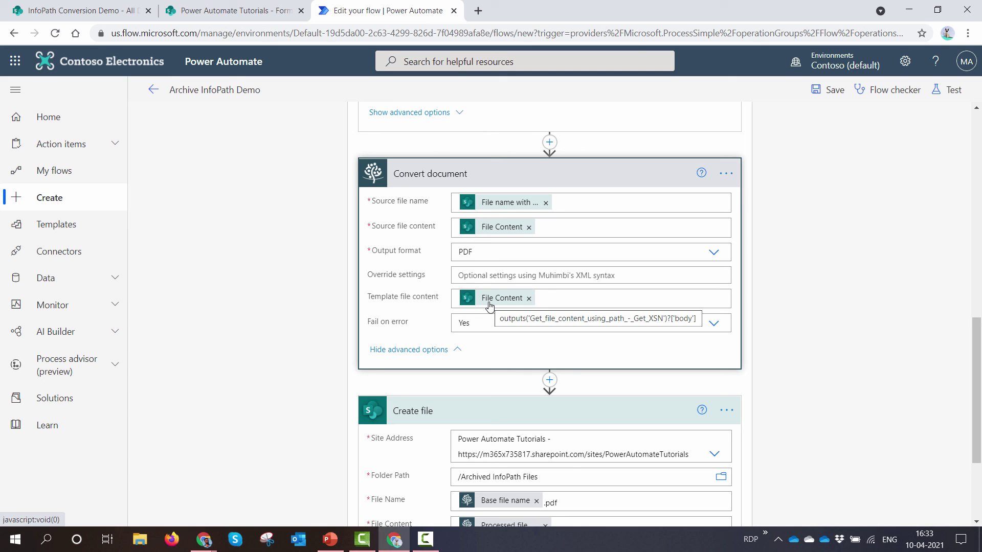
{"action": "scroll", "coordinate": [490, 306], "scroll_direction": "up", "scroll_amount": 10}
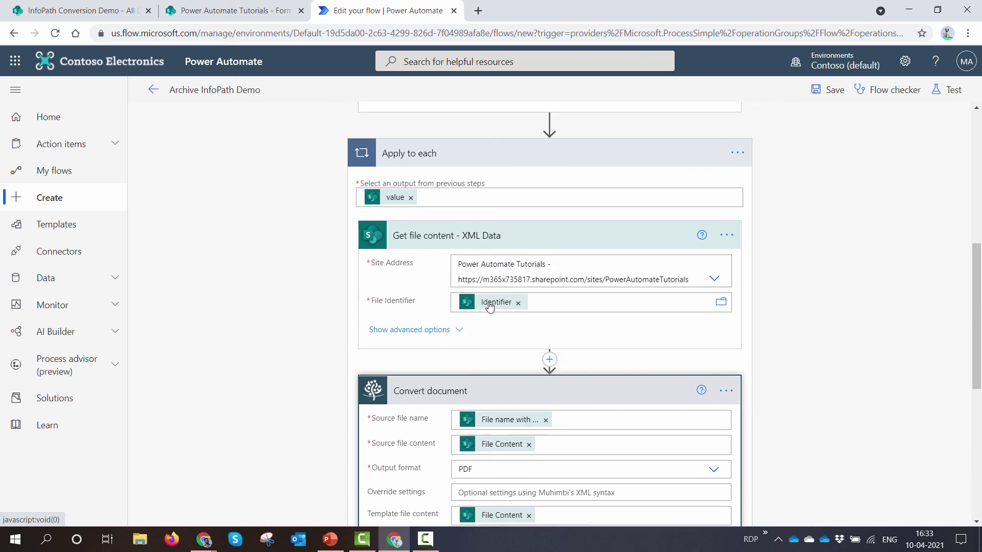
{"action": "scroll", "coordinate": [503, 195], "scroll_direction": "down", "scroll_amount": 10}
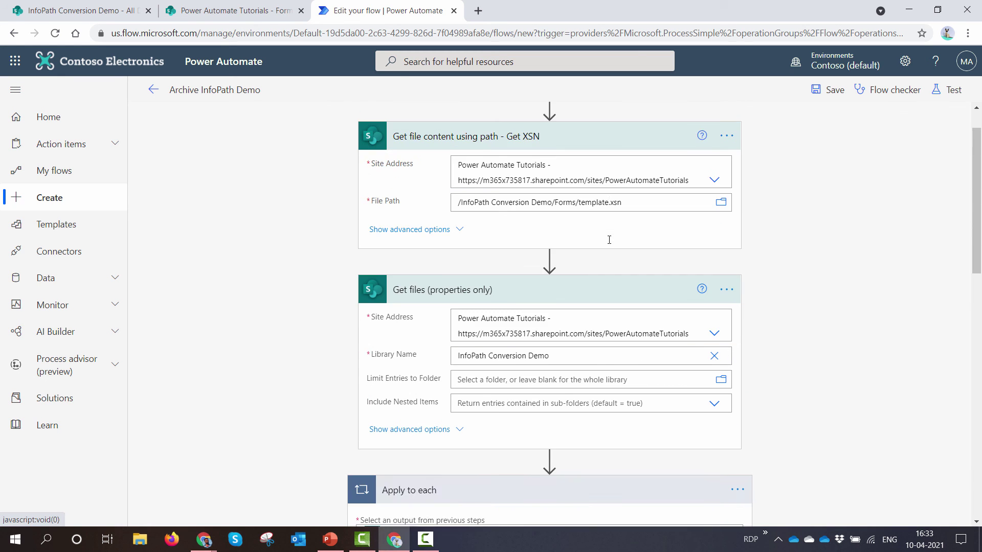